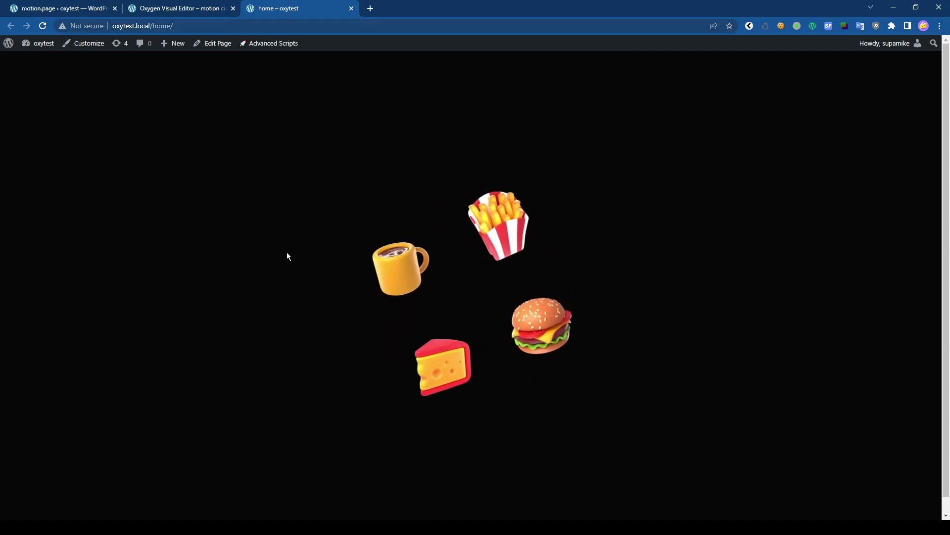
Switch to the Oxygen Visual Editor tab, which shows the motion-circular page's star image
left_click(162, 10)
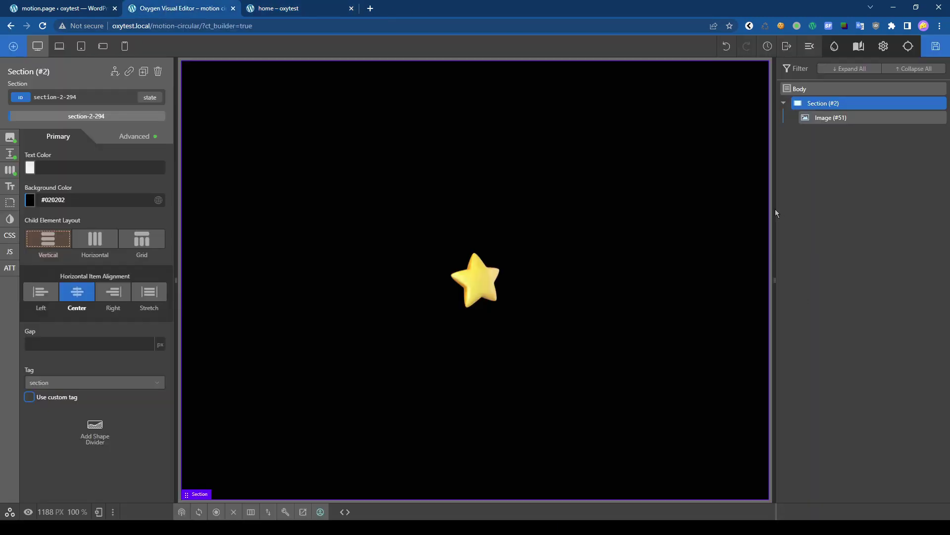
Wrap the star image in a new div and give it the circular-wrapper class
left_click(874, 124)
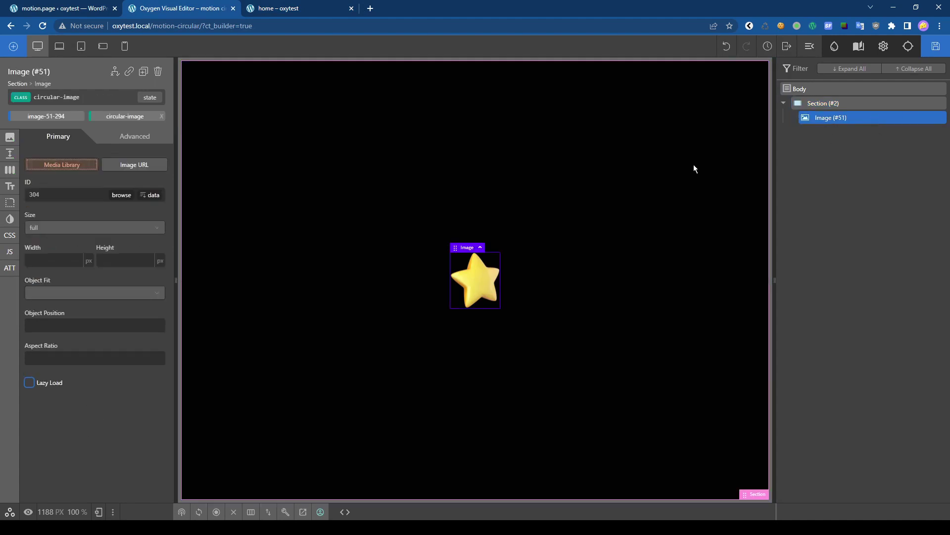
left_click(935, 122)
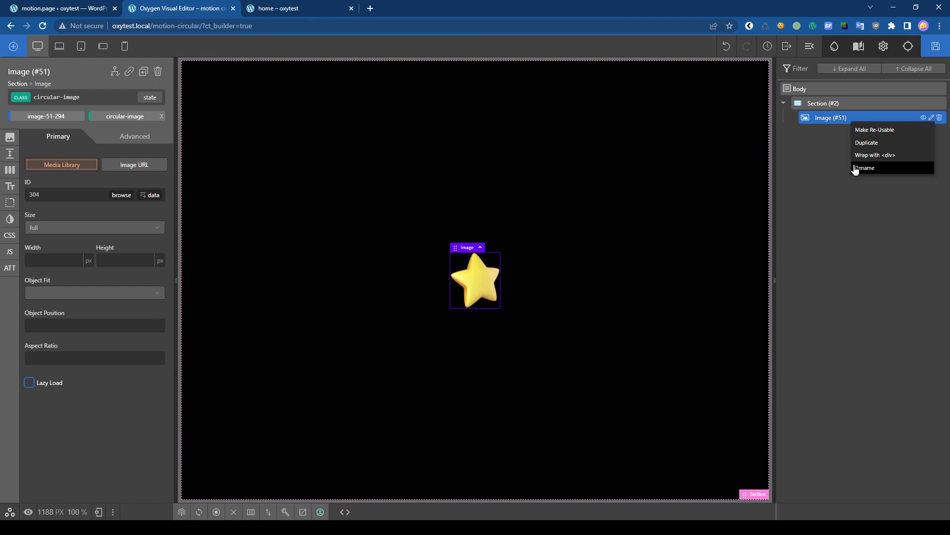
left_click(886, 153)
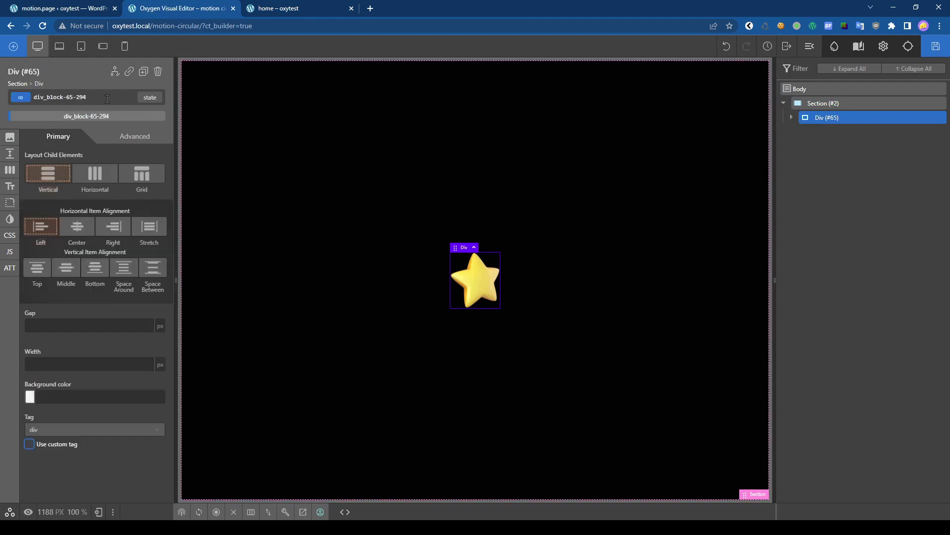
left_click(82, 94)
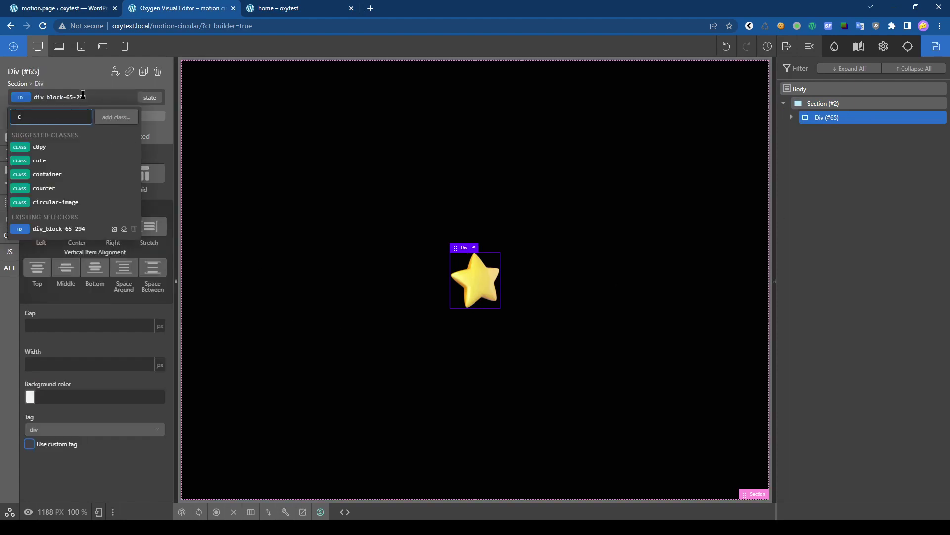
type("ci")
left_click(60, 160)
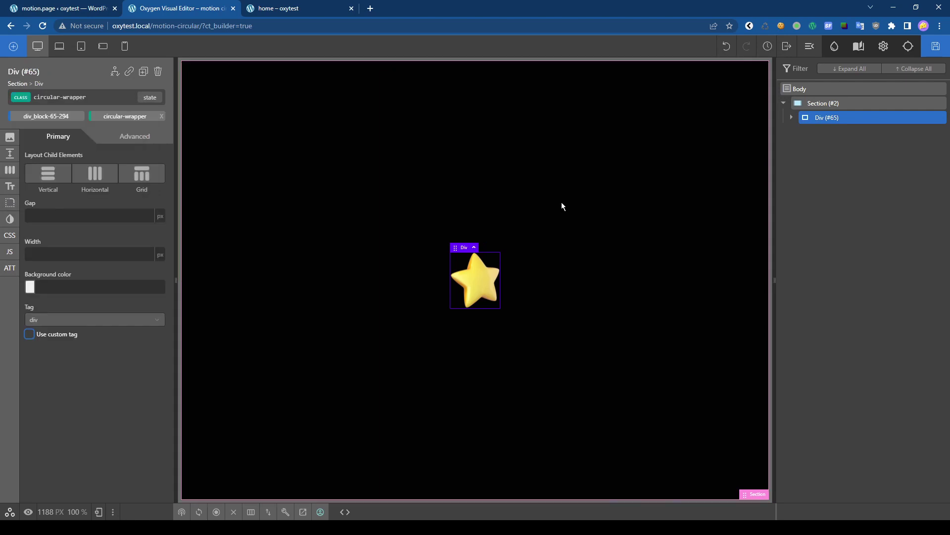
Expand the wrapper Div to reveal the star image inside, then save the page
left_click(791, 117)
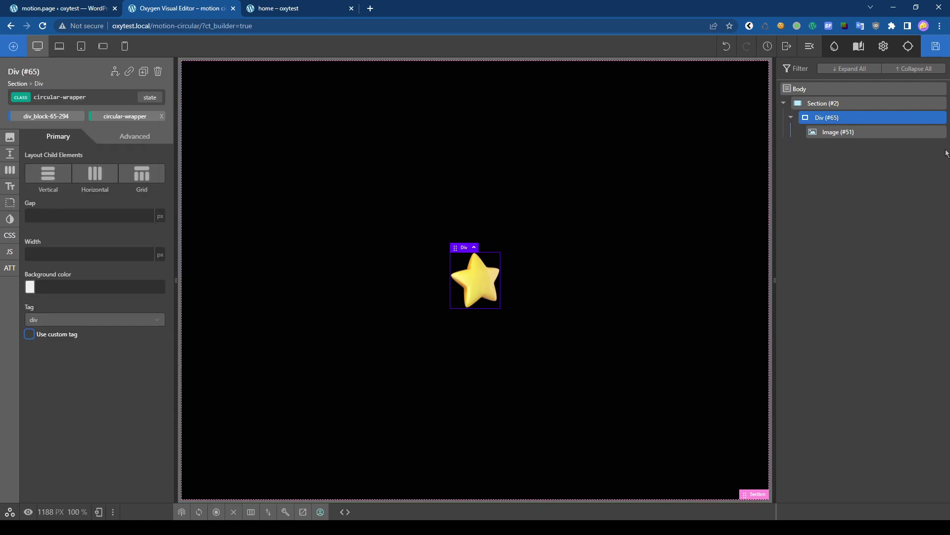
left_click(863, 132)
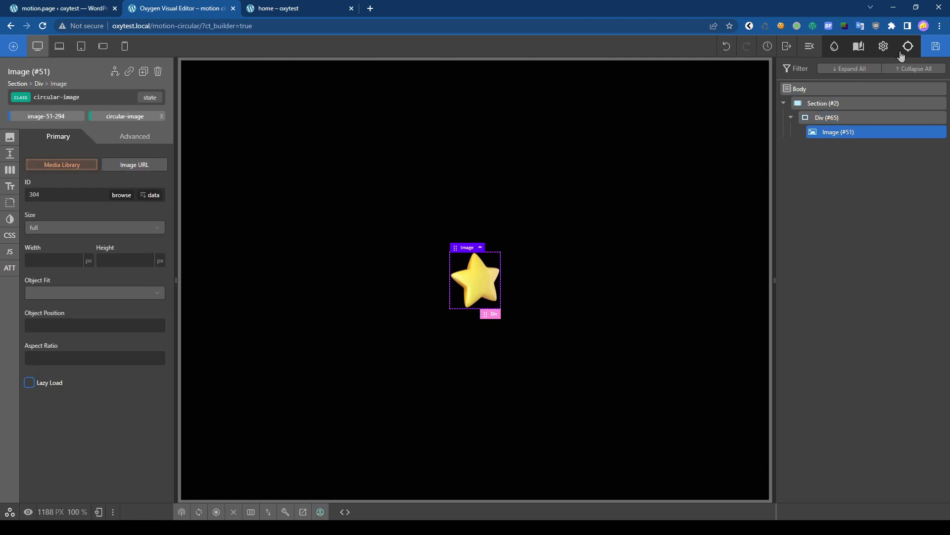
left_click(936, 46)
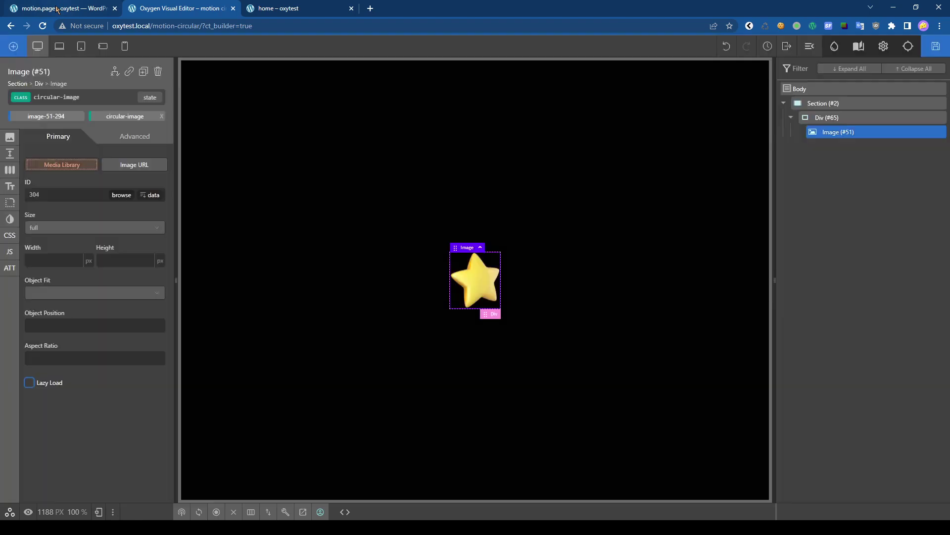
In Motion.page, pick the star on the canvas and target its .circular-wrapper parent
left_click(57, 9)
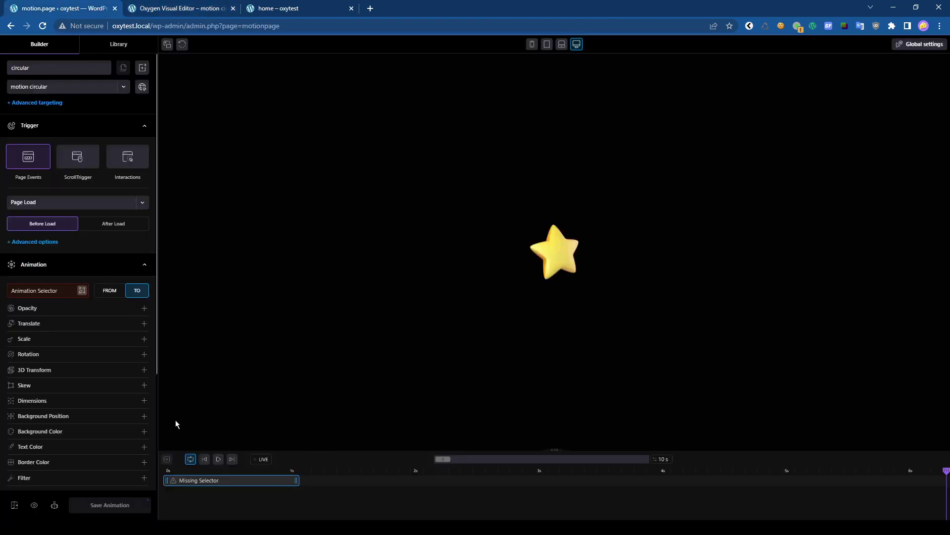
left_click(82, 291)
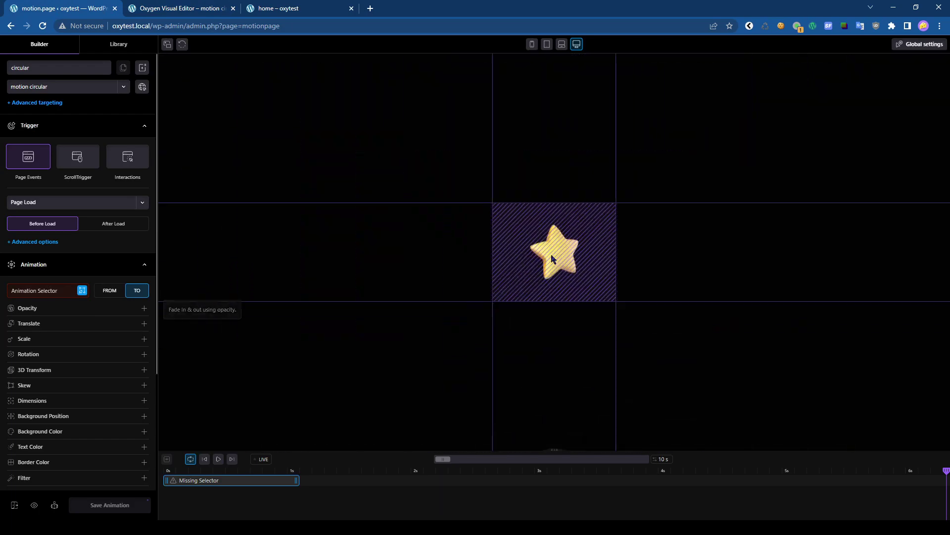
left_click(553, 255)
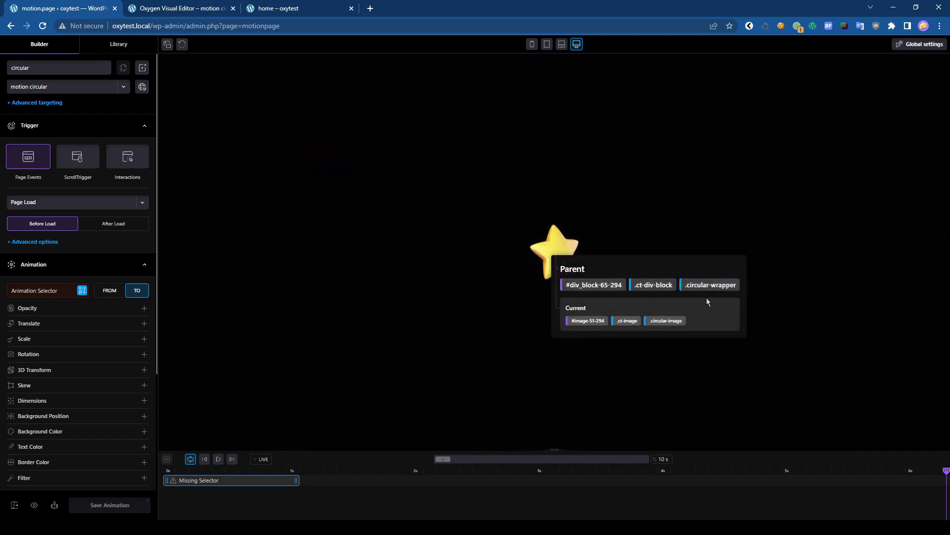
left_click(716, 288)
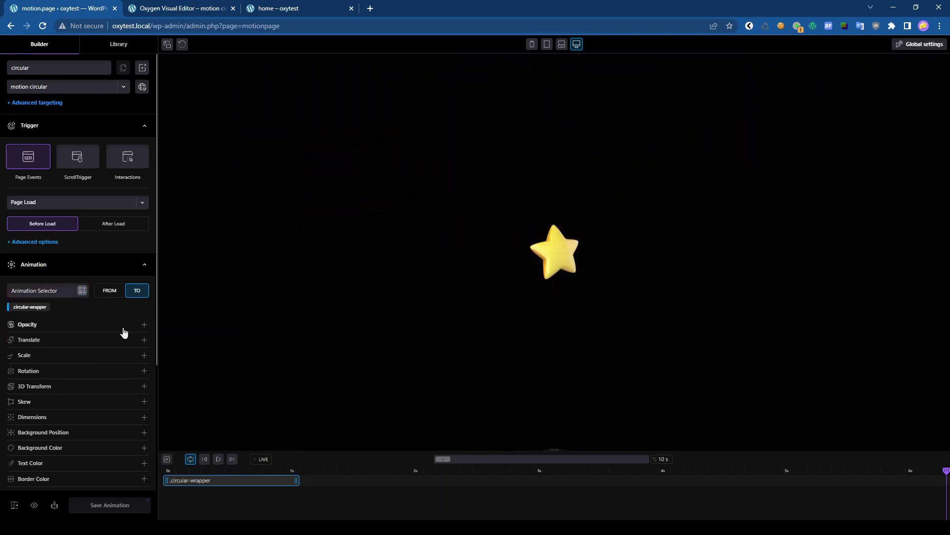
Add a Rotation of 360 and preview the animation
left_click(43, 371)
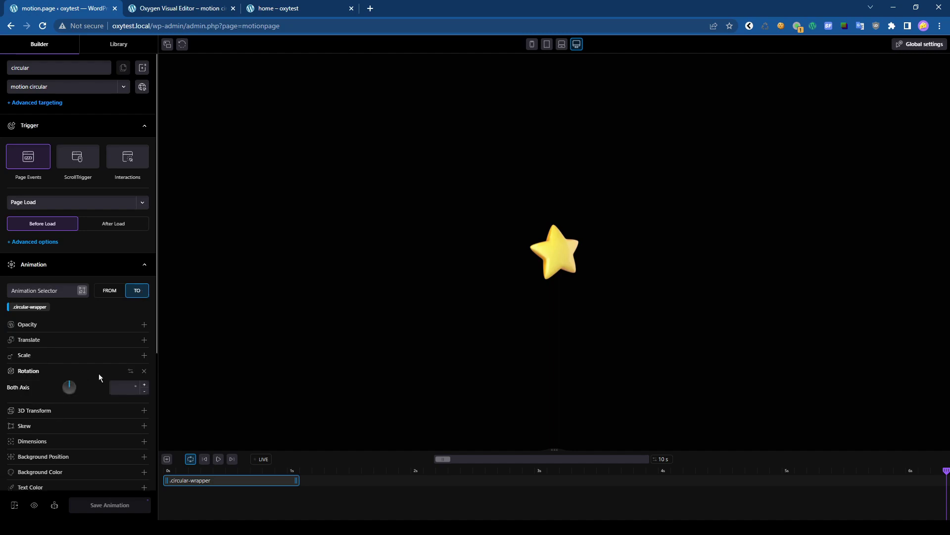
type("360")
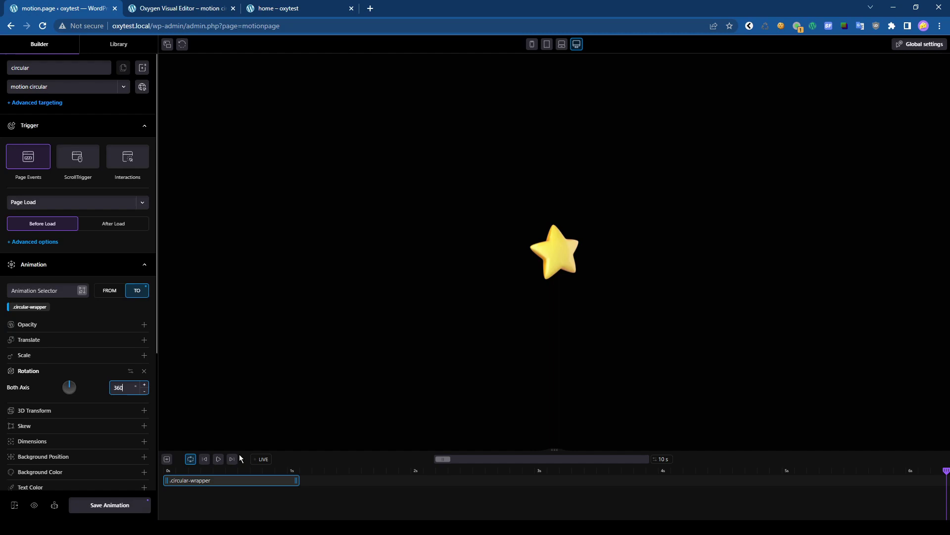
left_click(218, 459)
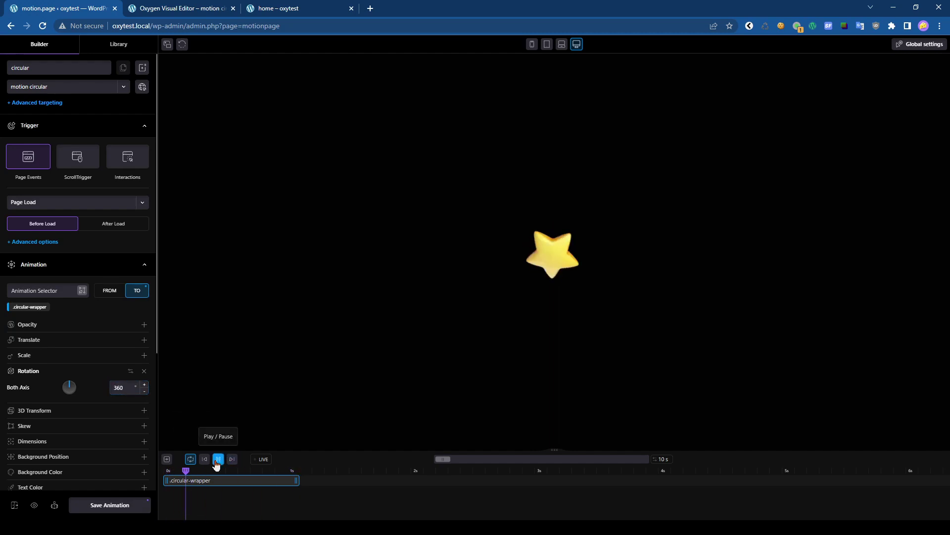
Set the rotation's ease to None and stretch its duration to about 2.1 seconds
left_click(217, 459)
scroll(74, 411, "down", 4)
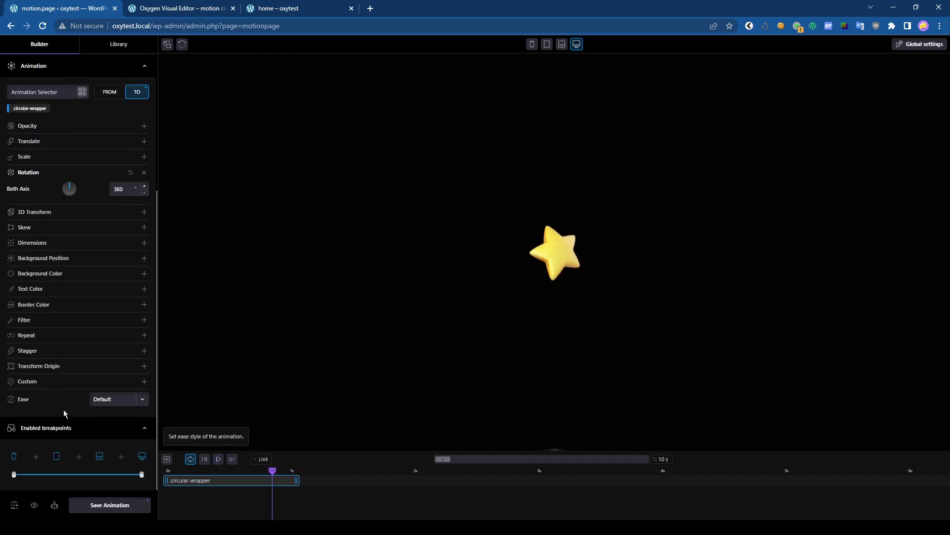
left_click(140, 400)
scroll(124, 374, "down", 2)
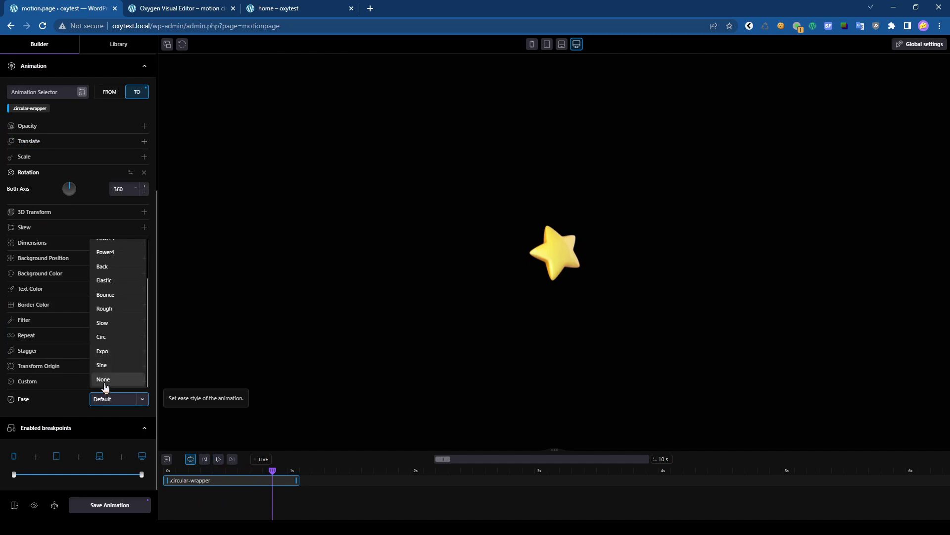
left_click(104, 379)
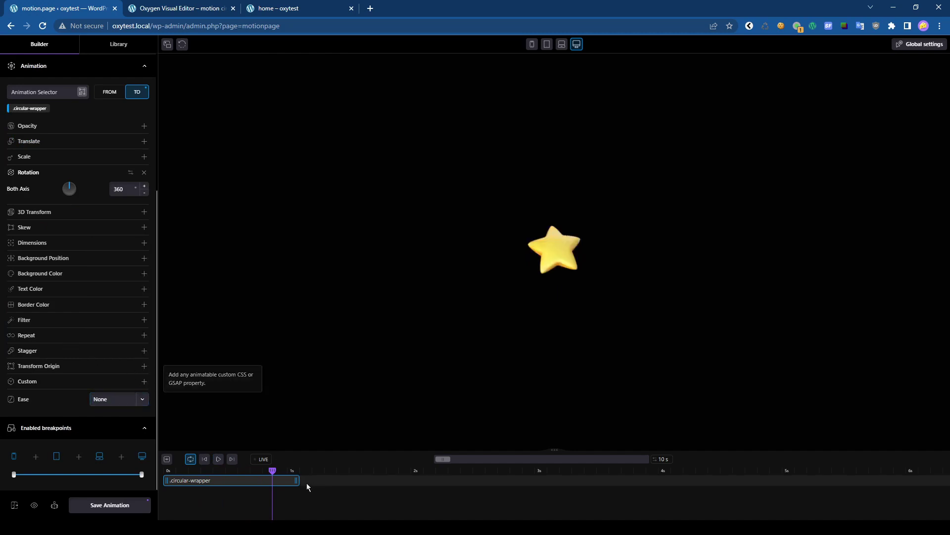
left_click_drag(298, 481, 420, 480)
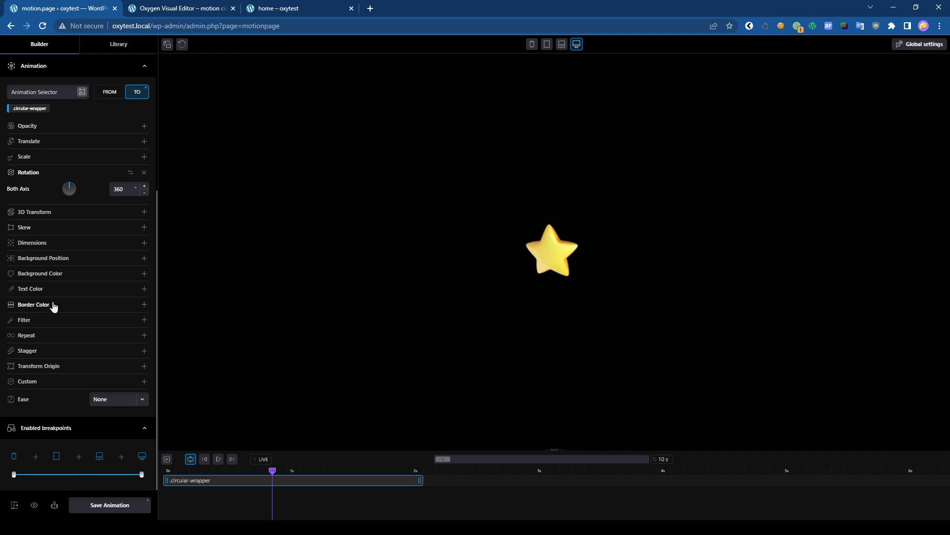
Set Repeat to -1 for an endless loop, preview it, and scrub back to the start
left_click(32, 335)
left_click(71, 357)
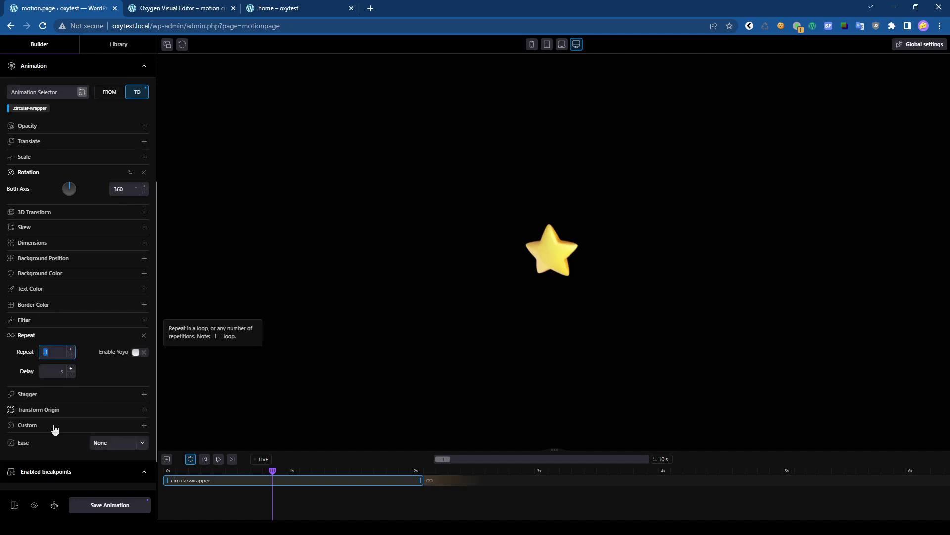
left_click(218, 459)
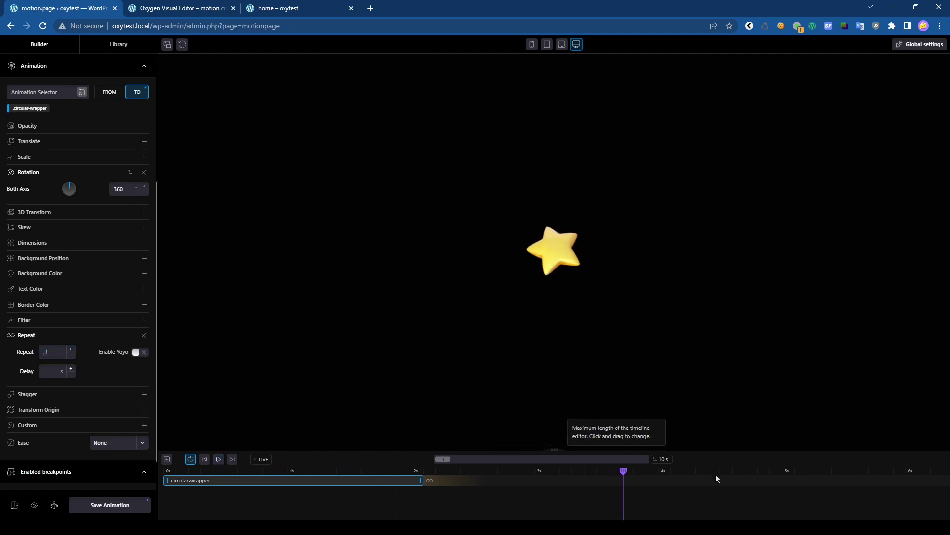
left_click_drag(624, 469, 129, 458)
Duplicate the wrapper's track and retarget the copy to the star's .circular-image class
right_click(350, 480)
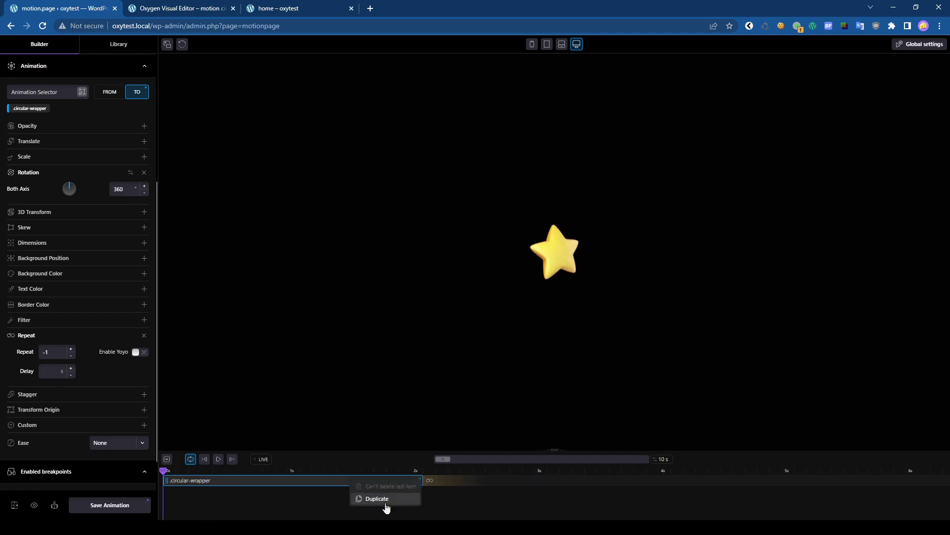
left_click(377, 498)
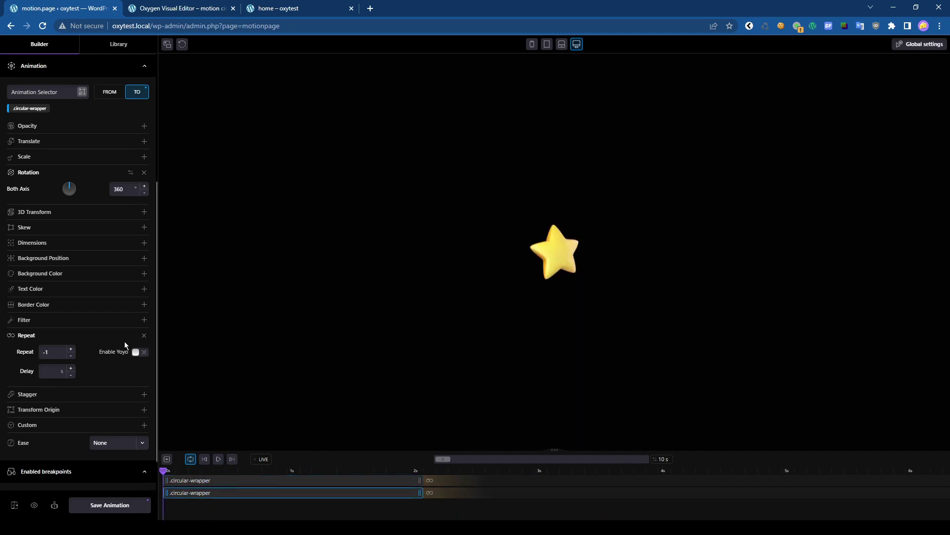
scroll(31, 245, "up", 4)
left_click(39, 306)
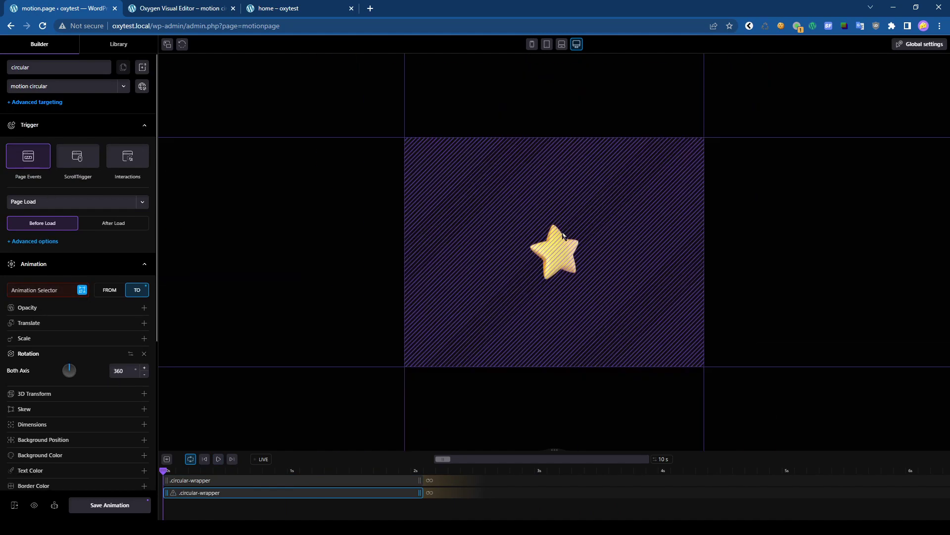
left_click(557, 255)
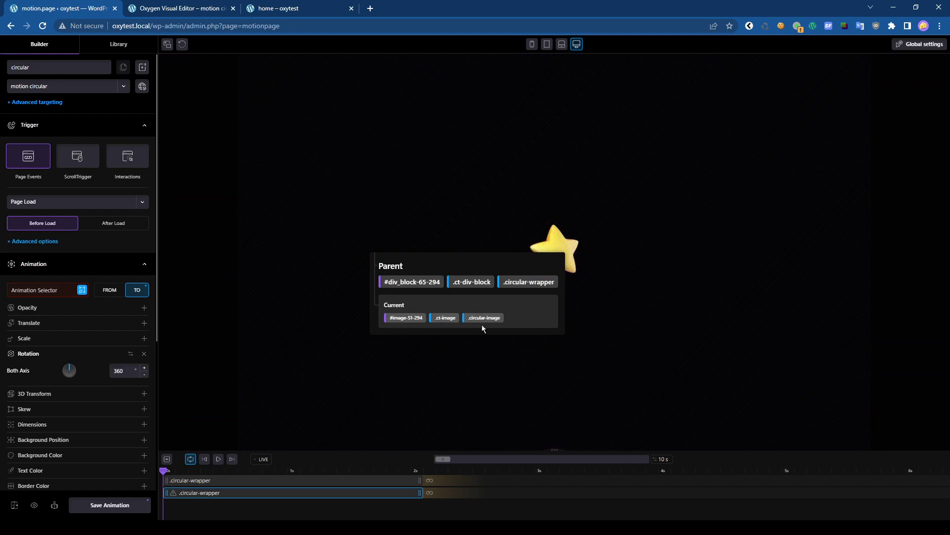
left_click(495, 319)
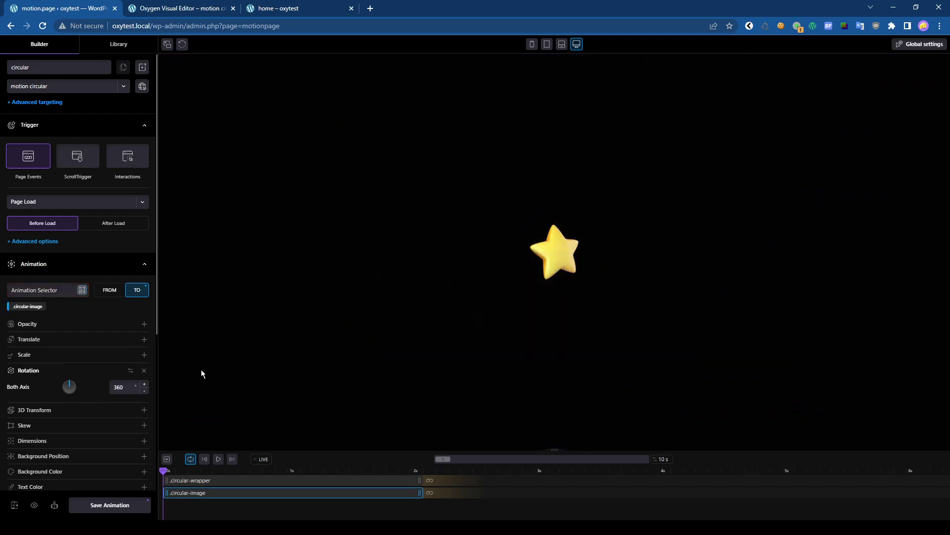
Set the image track's rotation to -360, preview it, and rewind the timeline
left_click(119, 389)
left_click(219, 460)
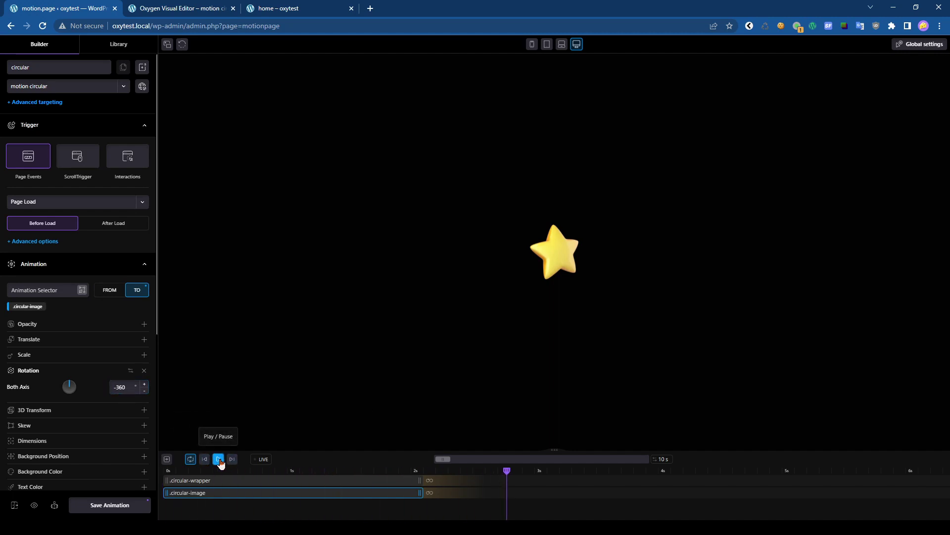
left_click(219, 460)
left_click_drag(507, 471, 190, 476)
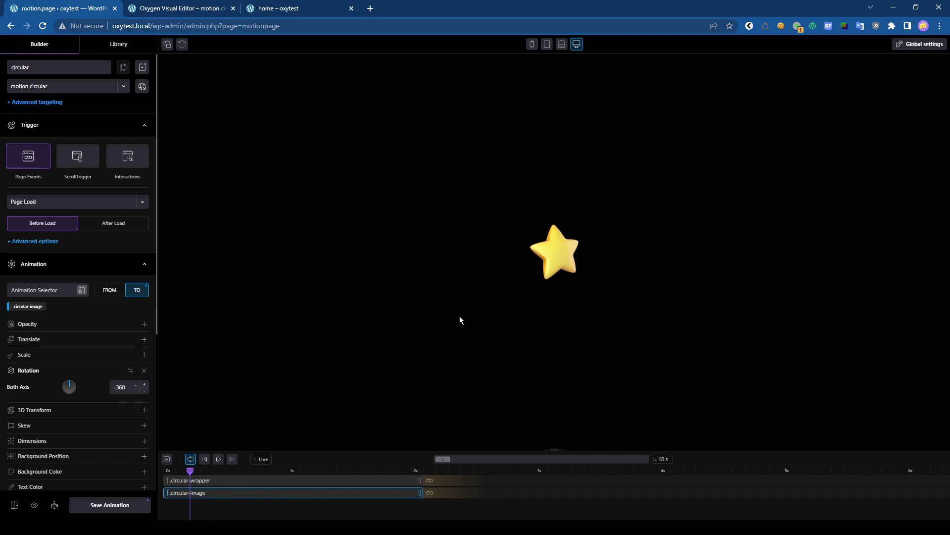
In Oxygen, give the wrapper Div a #5e5e5e grey background and save
left_click(159, 11)
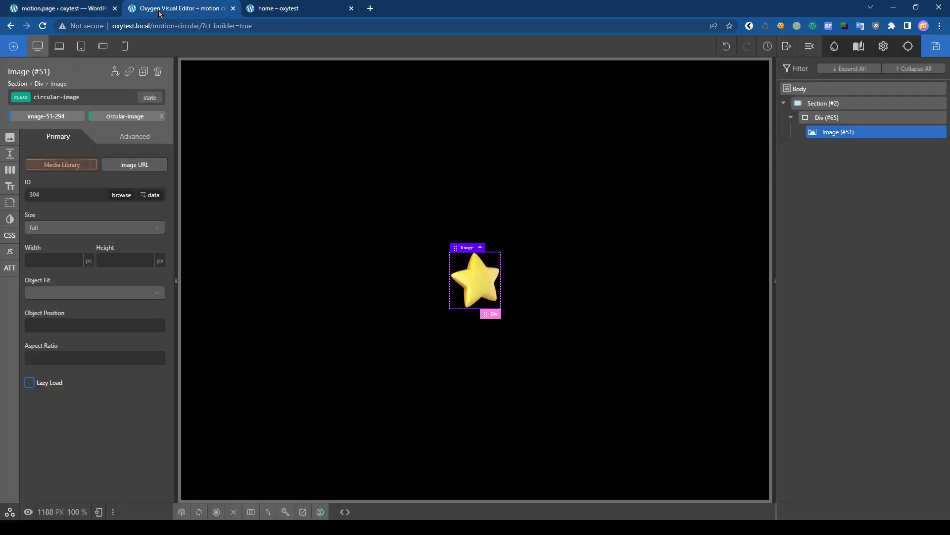
left_click(849, 119)
left_click(10, 138)
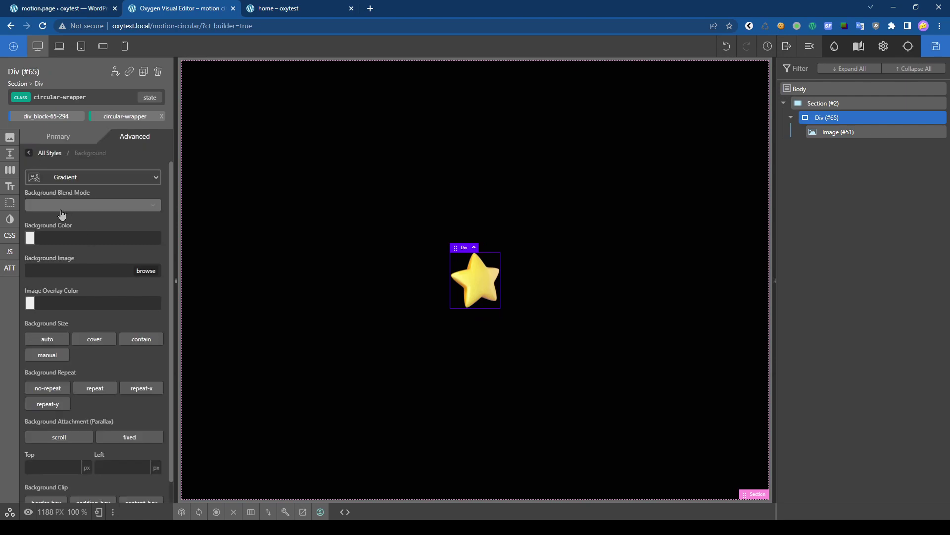
left_click(29, 237)
left_click_drag(50, 274, 25, 295)
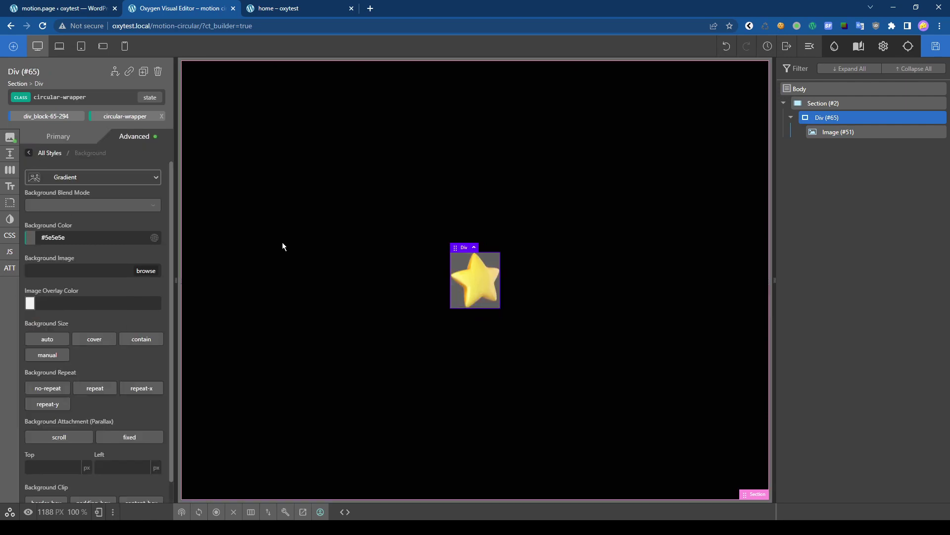
left_click(933, 47)
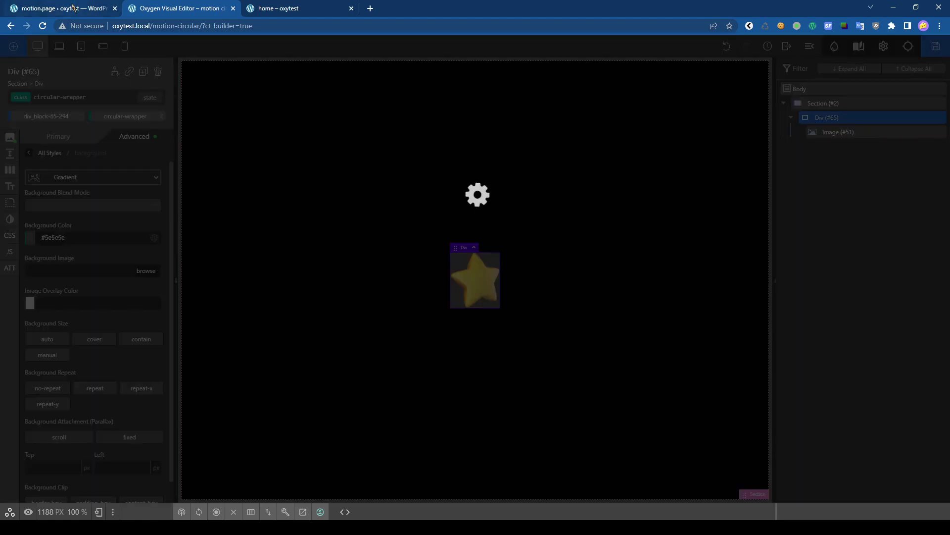
Play and pause the Motion.page preview to watch the grey wrapper spin
left_click(72, 8)
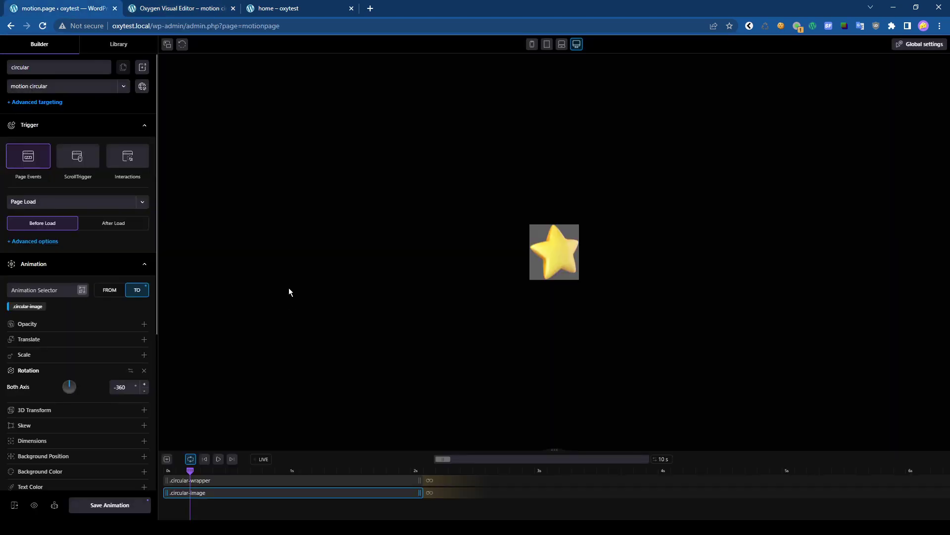
left_click(218, 460)
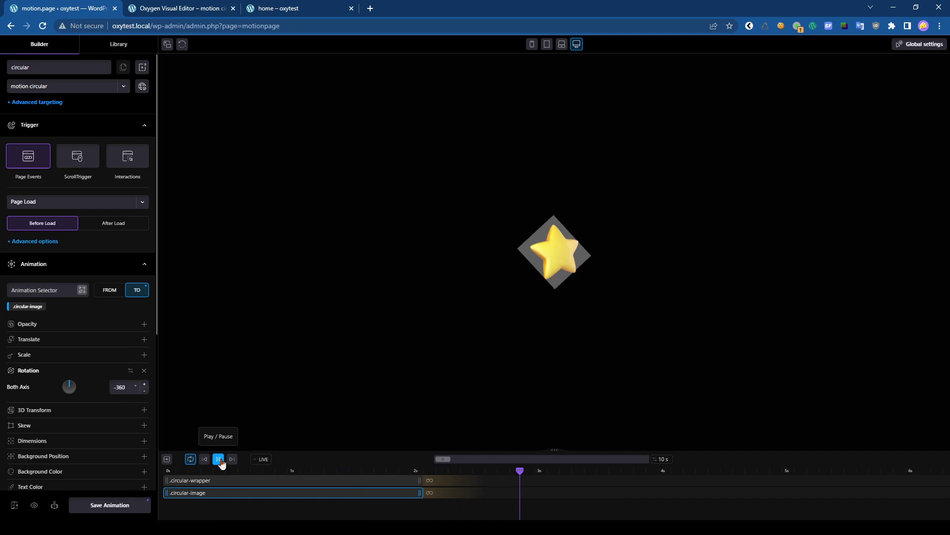
left_click(219, 459)
Set the wrapper Div's width to 200 px and save with Ctrl+S
left_click(215, 11)
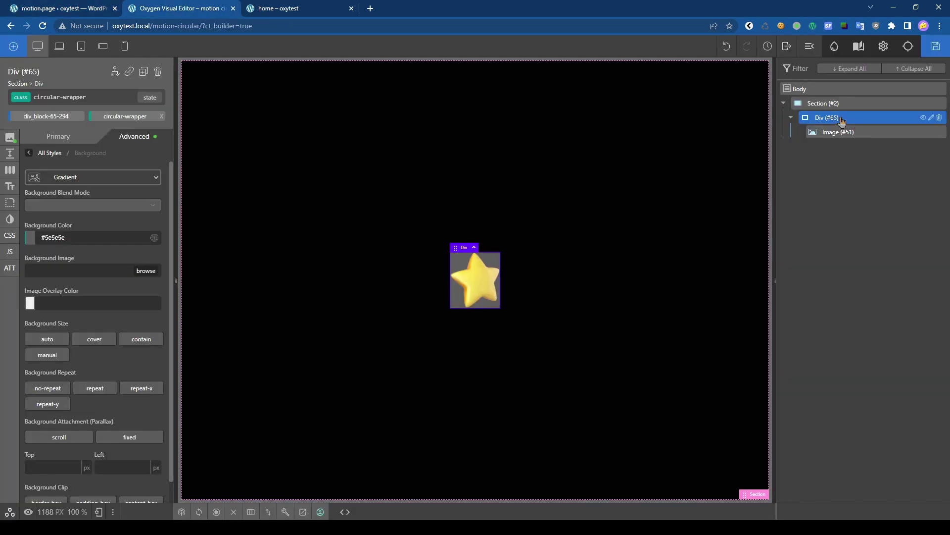
left_click(10, 158)
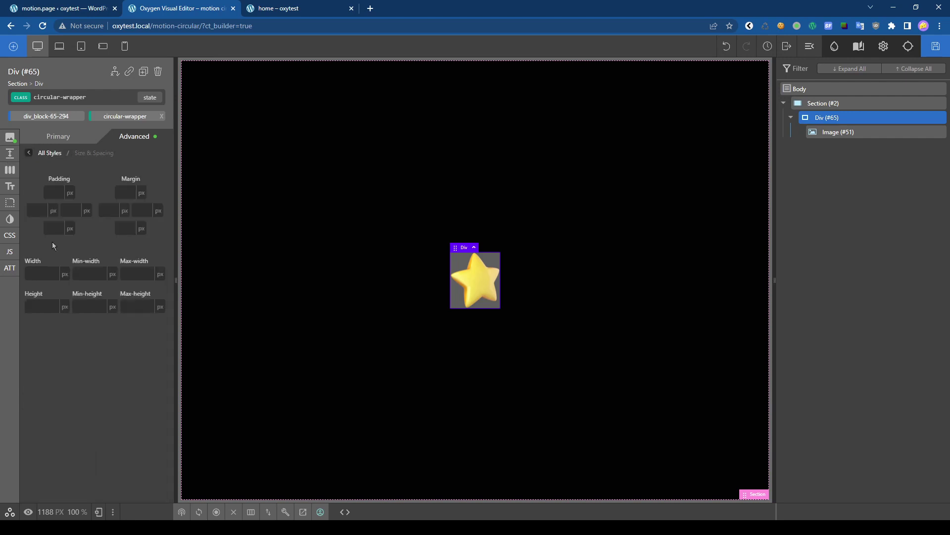
left_click(38, 279)
type("200")
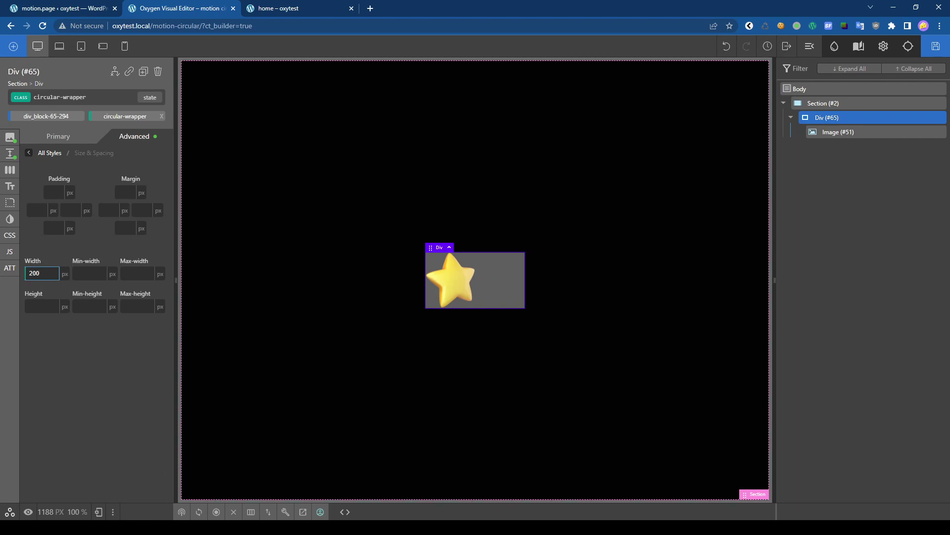
key("ctrl+s")
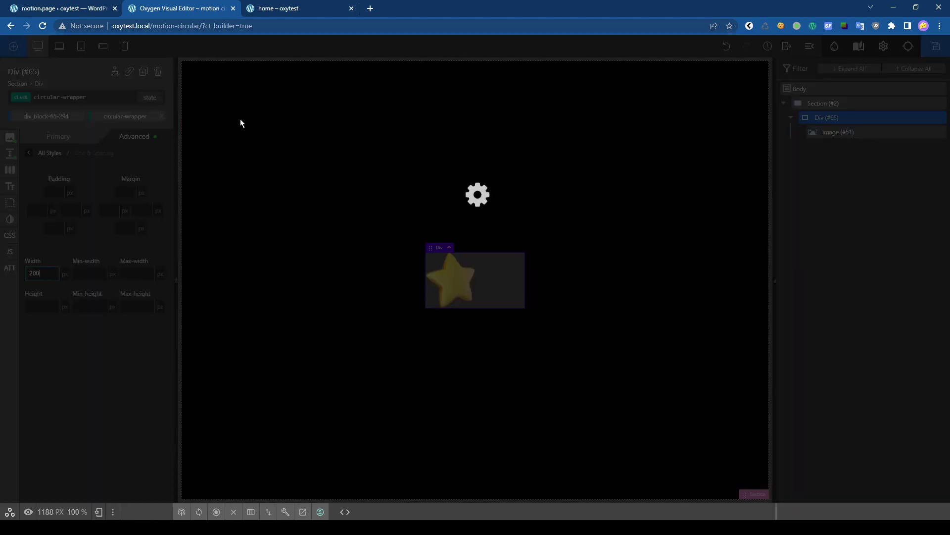
Refresh the Motion.page preview and replay the 200 px wrapper's rotation, then return to Oxygen
left_click(68, 11)
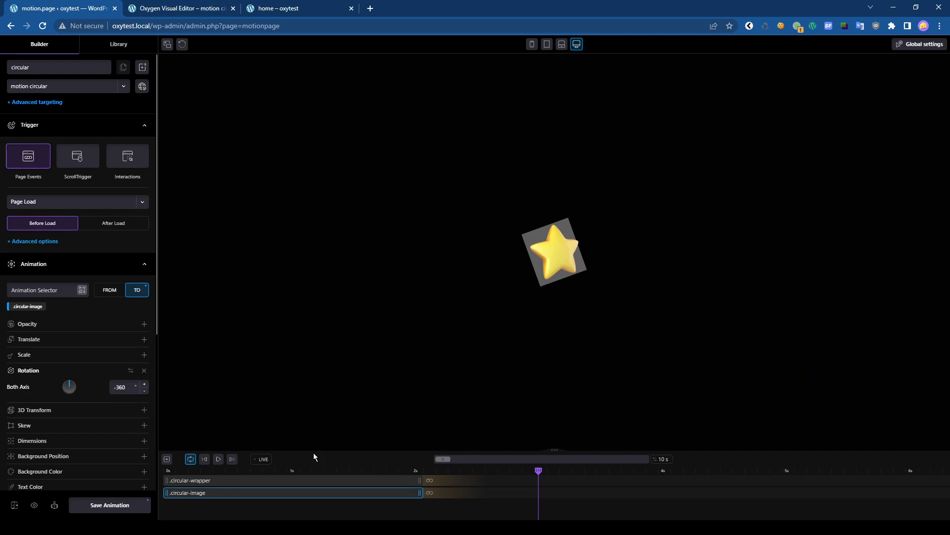
left_click(203, 462)
left_click(182, 44)
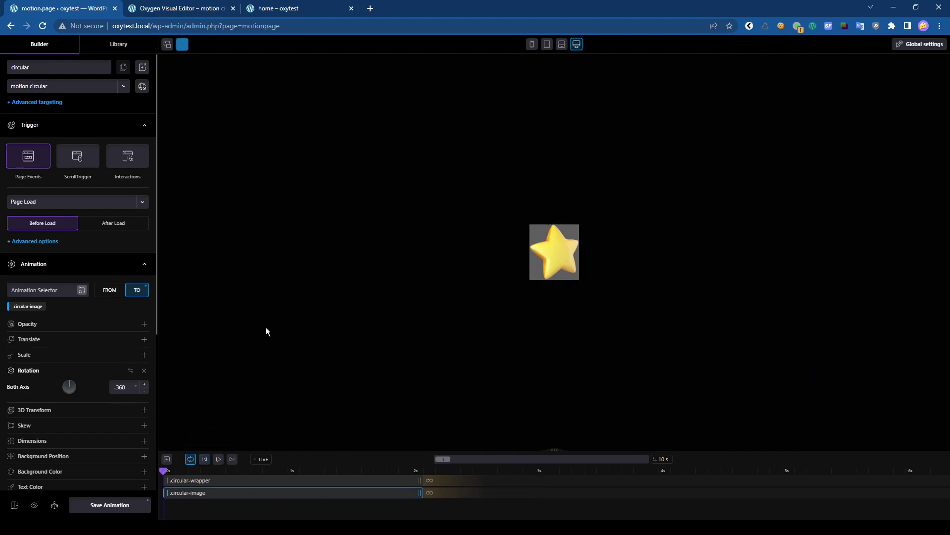
left_click(219, 462)
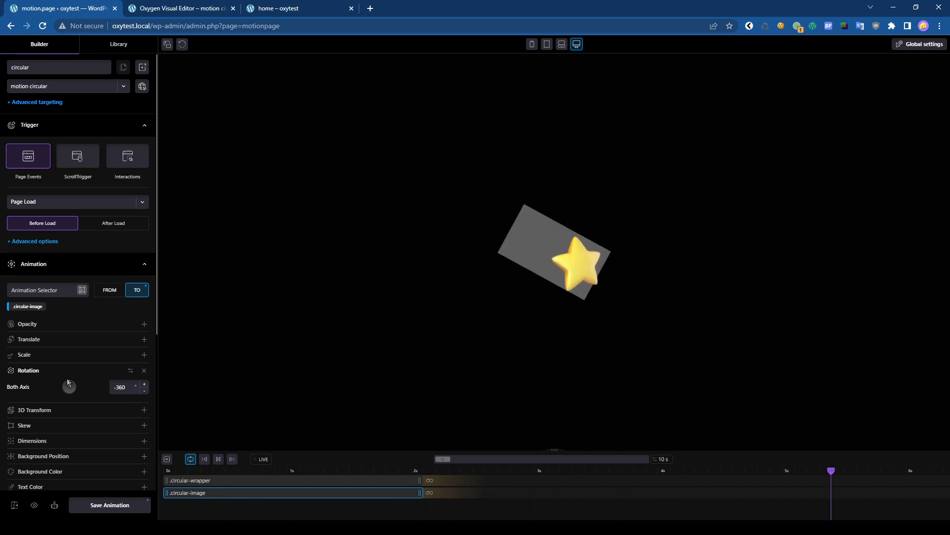
left_click(218, 460)
left_click(181, 9)
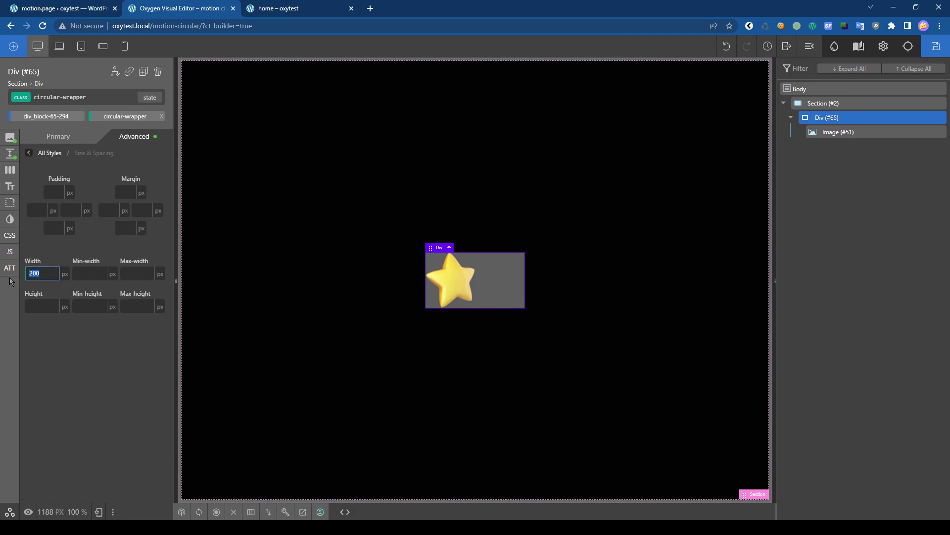
Widen the wrapper Div to 400 px, delete its grey background colour, and save
type("400")
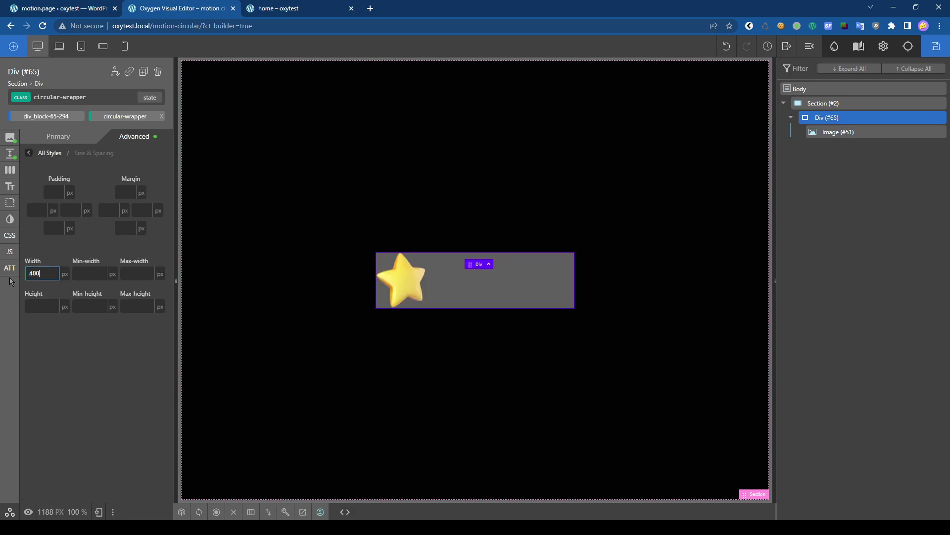
left_click(10, 137)
triple_click(74, 237)
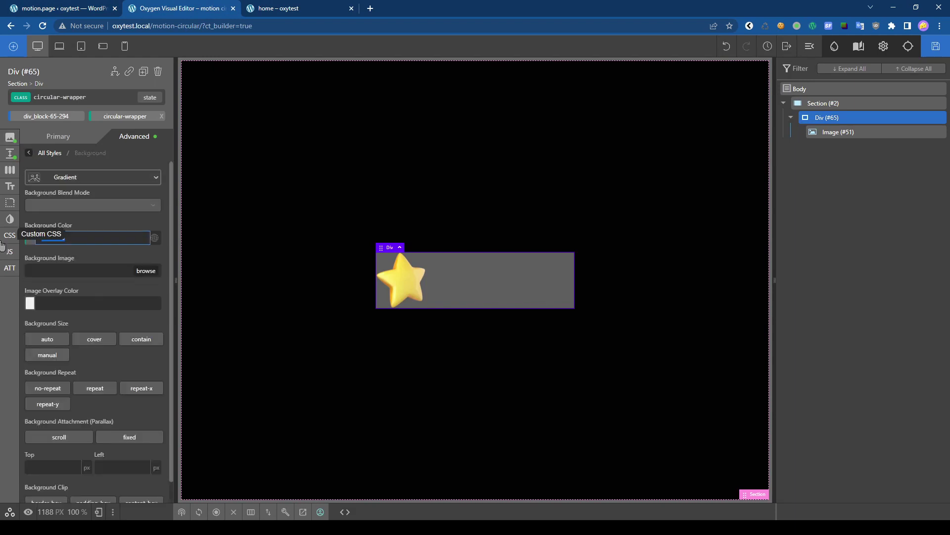
key("BackSpace")
left_click(934, 45)
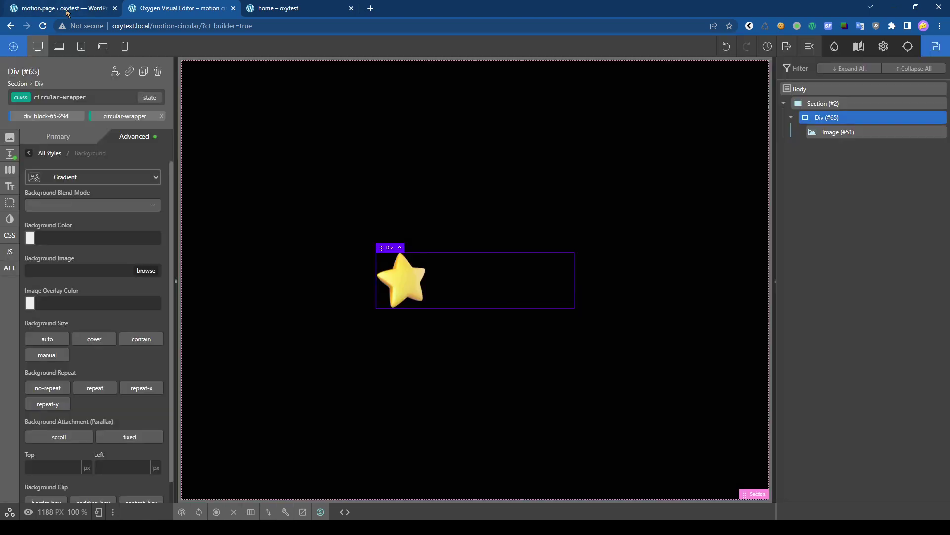
left_click(68, 10)
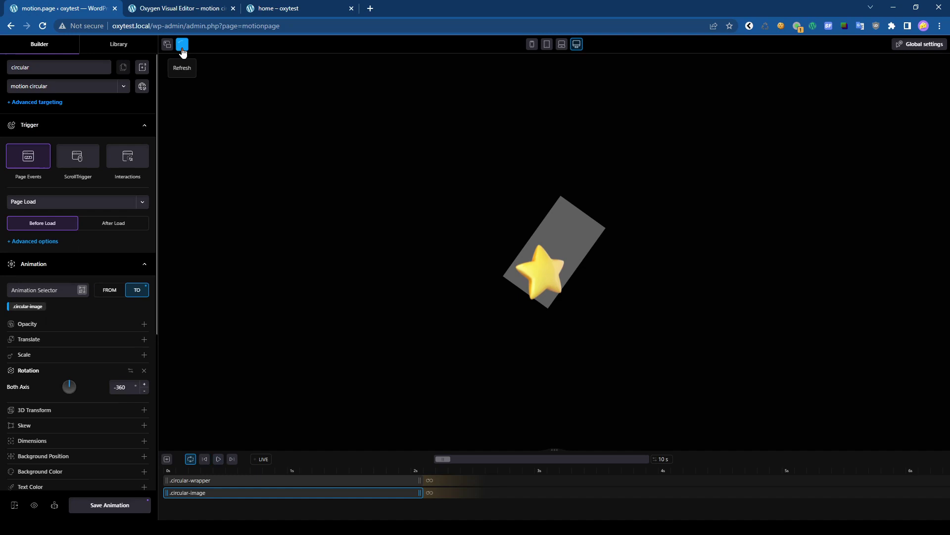
Preview the star circling without the grey box, then go back to the Oxygen editor
left_click(219, 459)
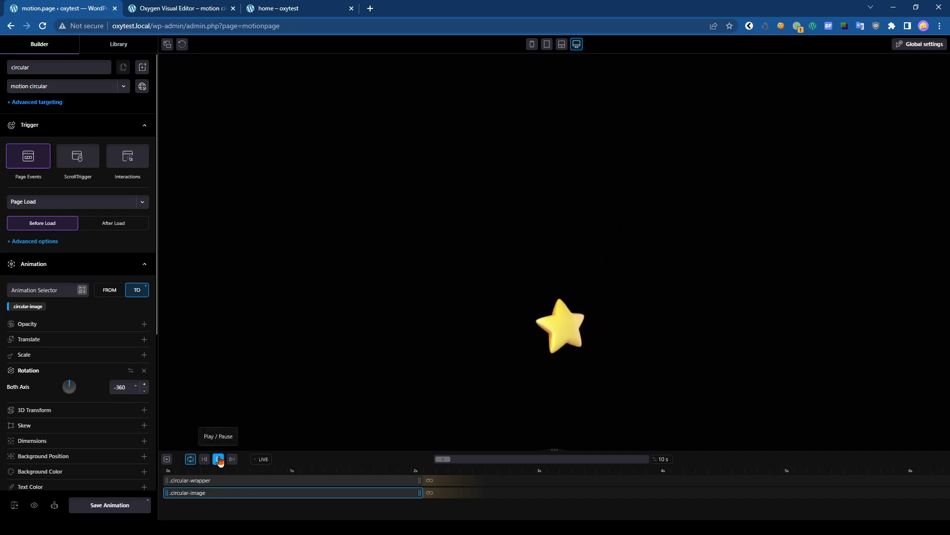
left_click(191, 8)
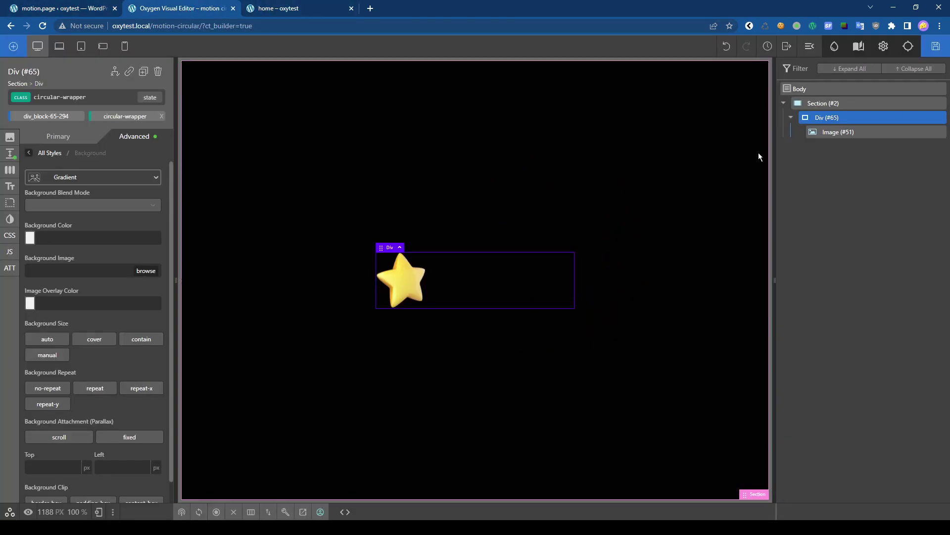
Clear the wrapper div's 400 px width in Size & Spacing
left_click(9, 154)
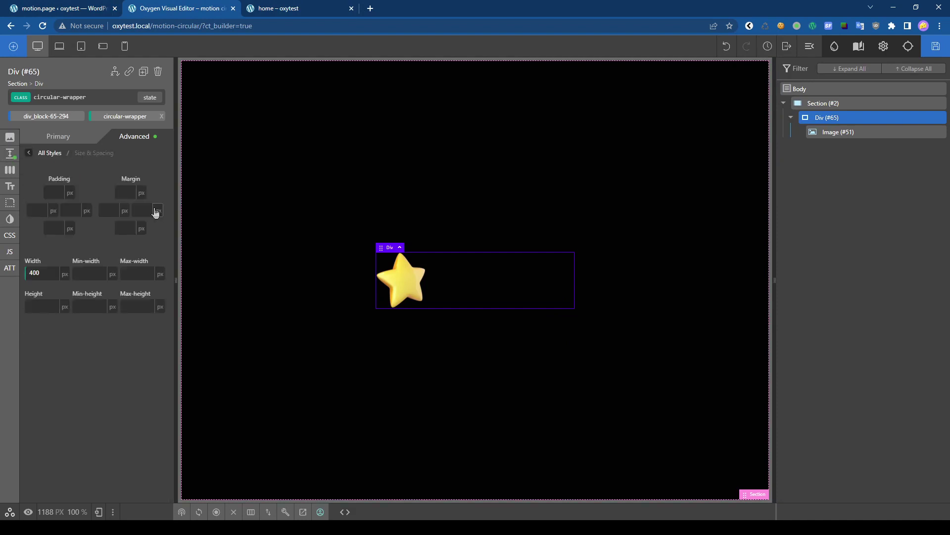
double_click(43, 270)
key("BackSpace")
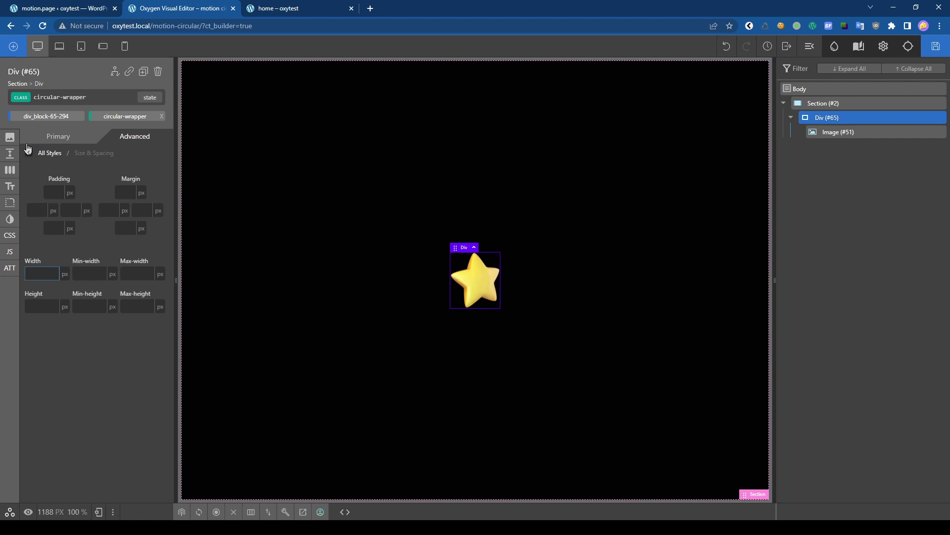
Duplicate star Image #51 so four stars stack inside wrapper Div #65
left_click(46, 116)
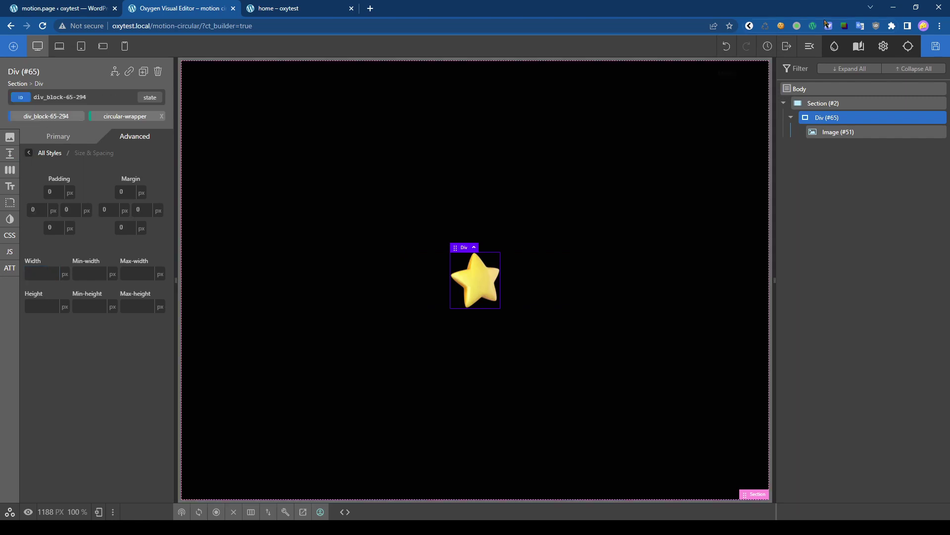
left_click(851, 131)
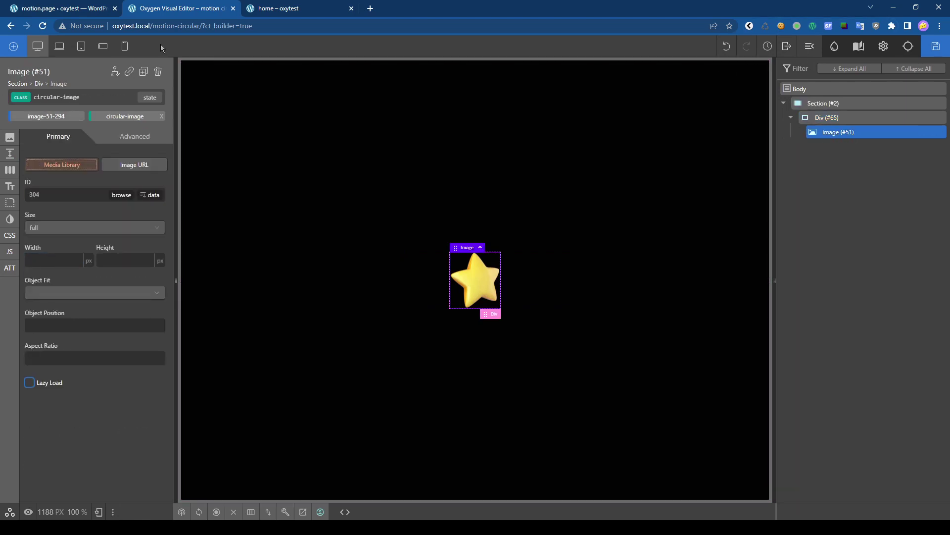
left_click(143, 72)
left_click(144, 73)
left_click(143, 73)
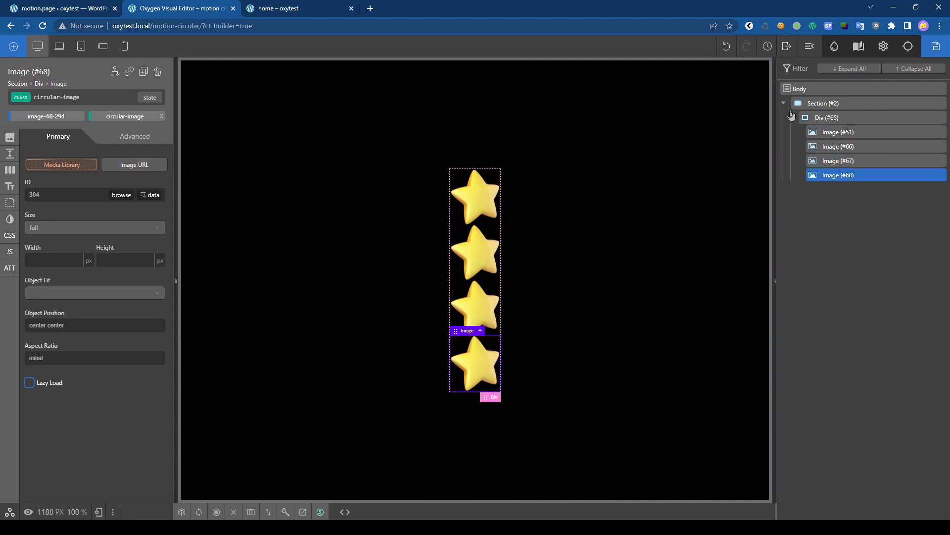
left_click(842, 120)
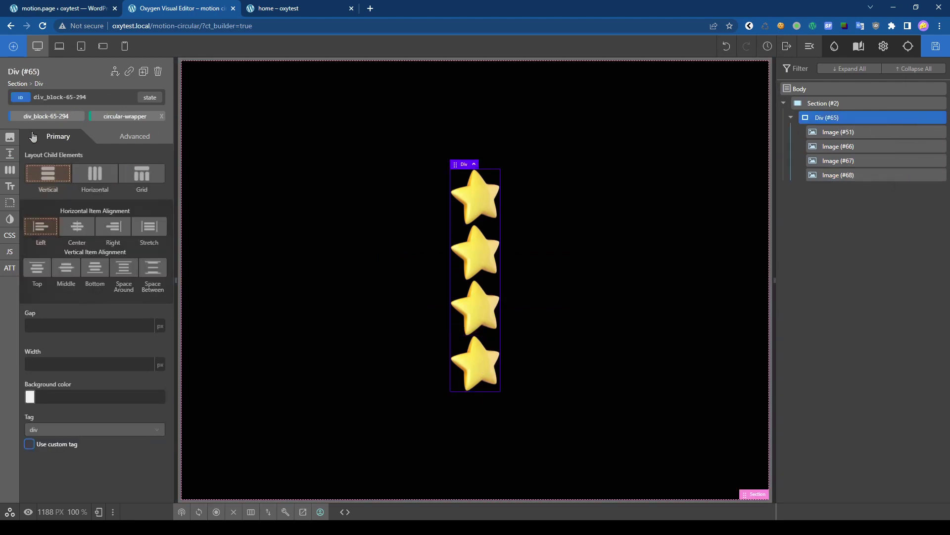
Make the wrapper div a Grid with 2 columns and auto minimum column width
left_click(10, 170)
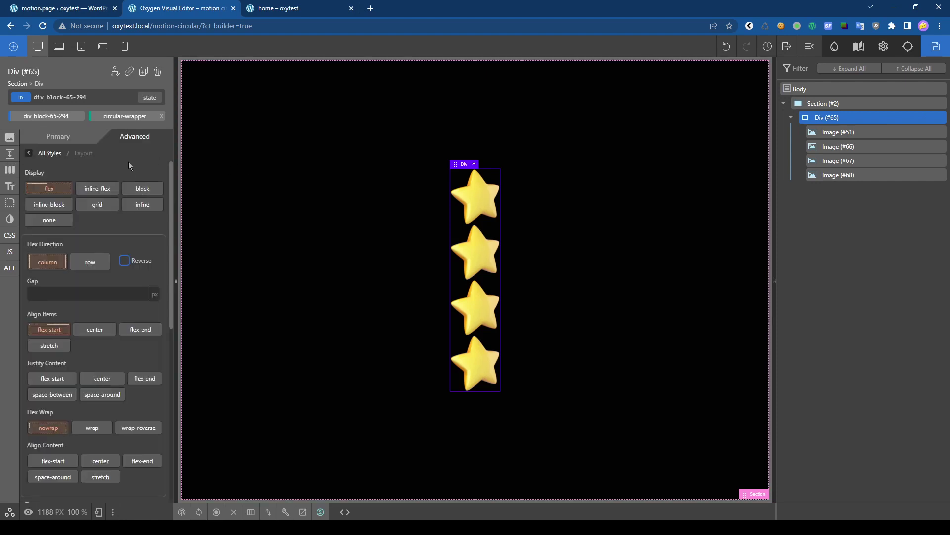
left_click(58, 136)
left_click(138, 173)
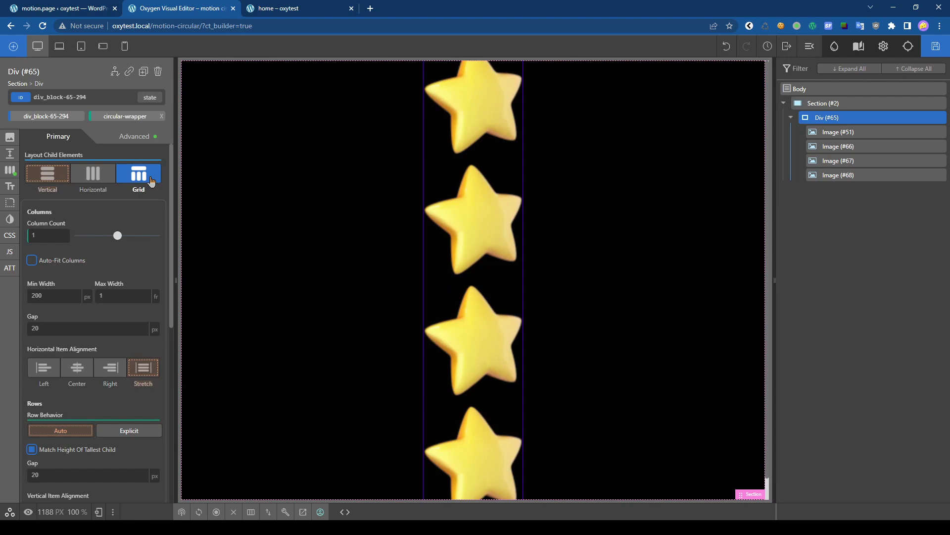
double_click(46, 234)
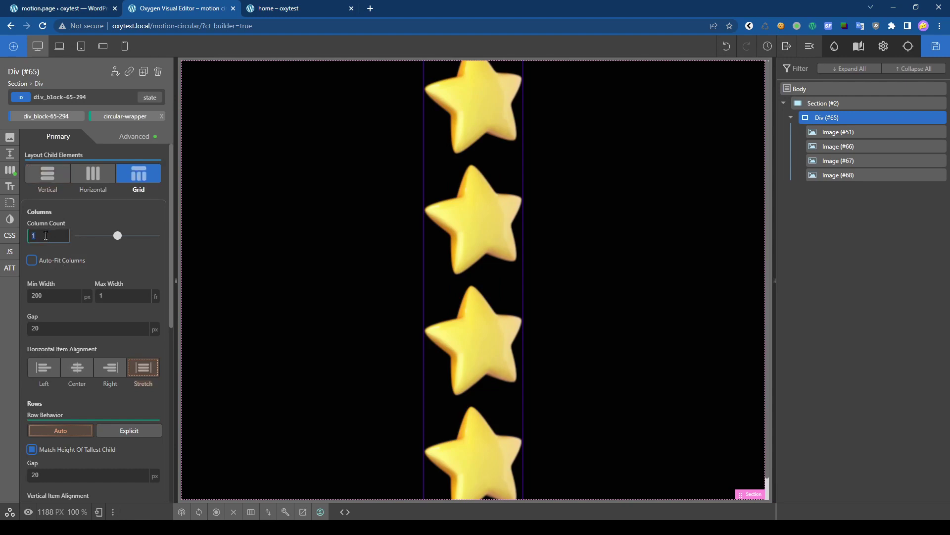
type("2")
left_click(83, 304)
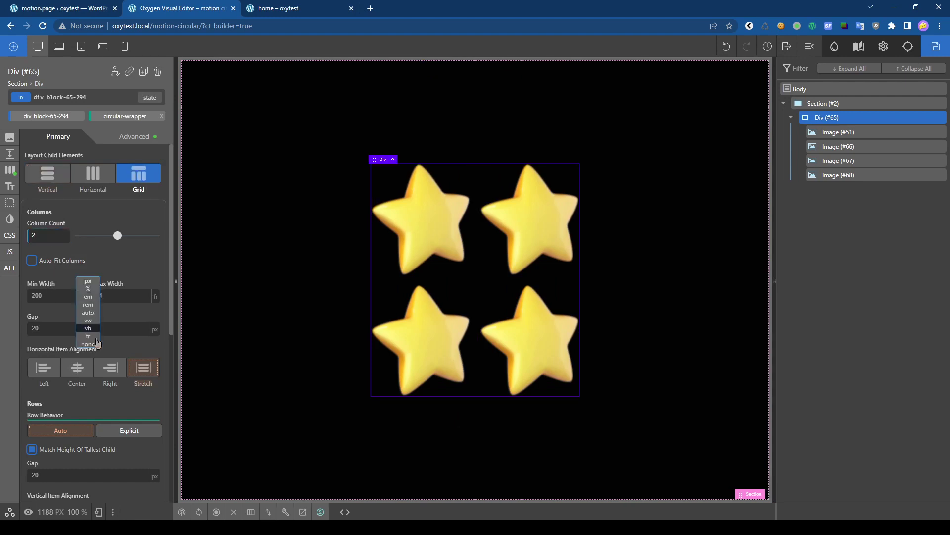
left_click(97, 318)
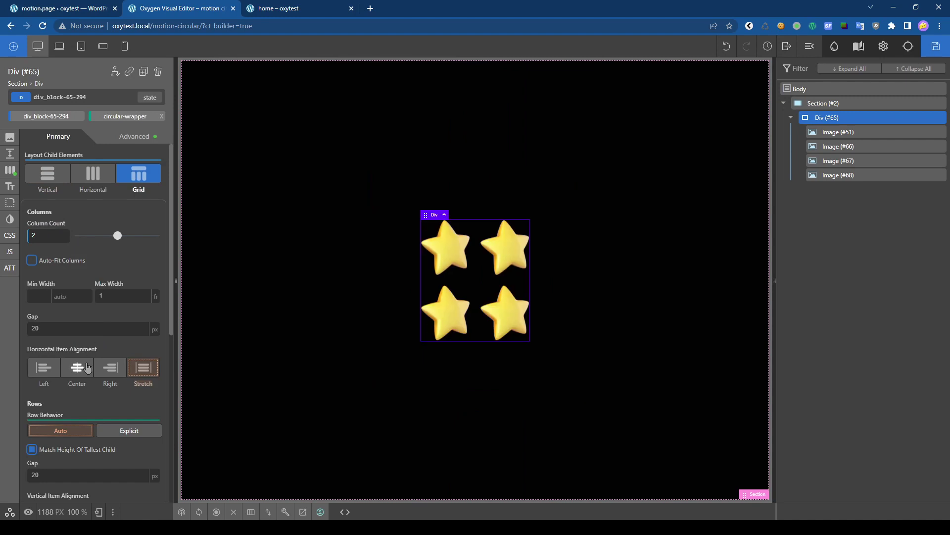
Set the column and row gaps to 50 px, then save the page
double_click(46, 325)
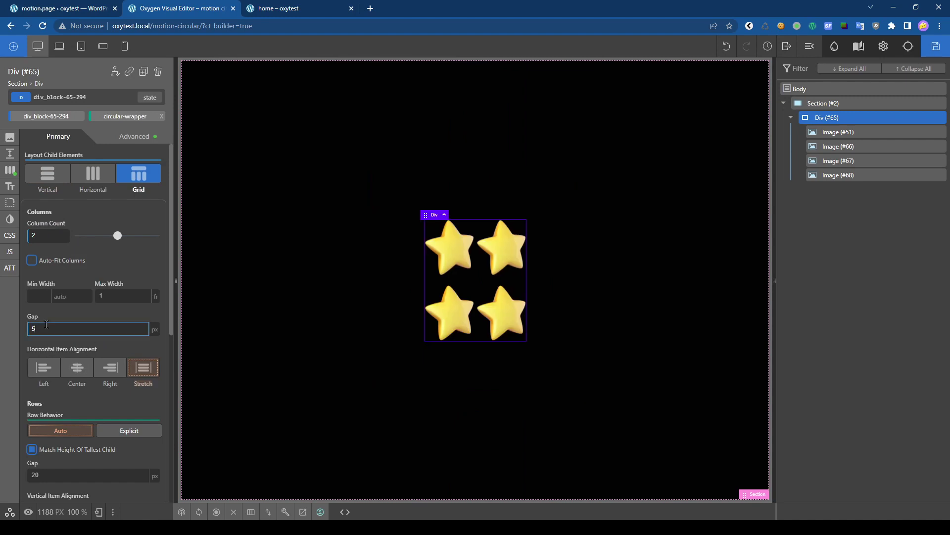
type("0")
left_click(50, 474)
type("50")
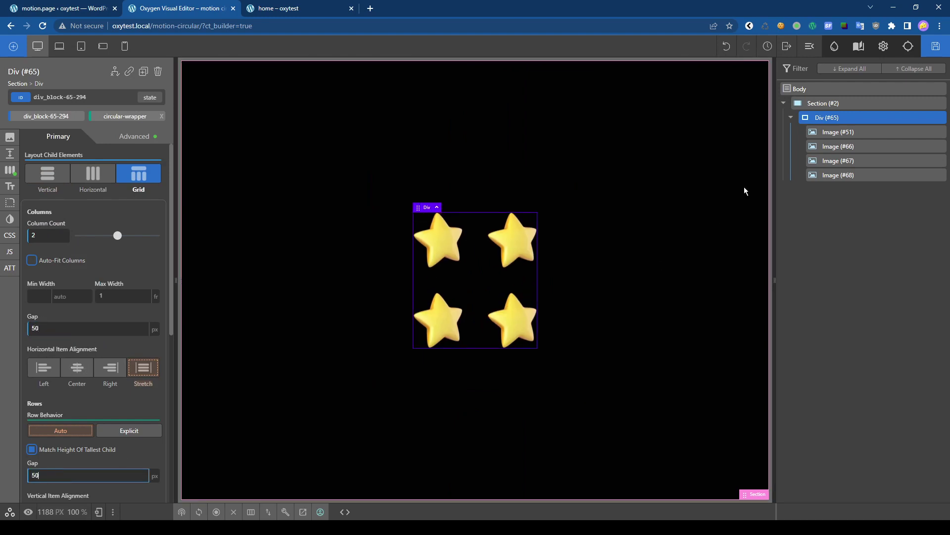
left_click(940, 49)
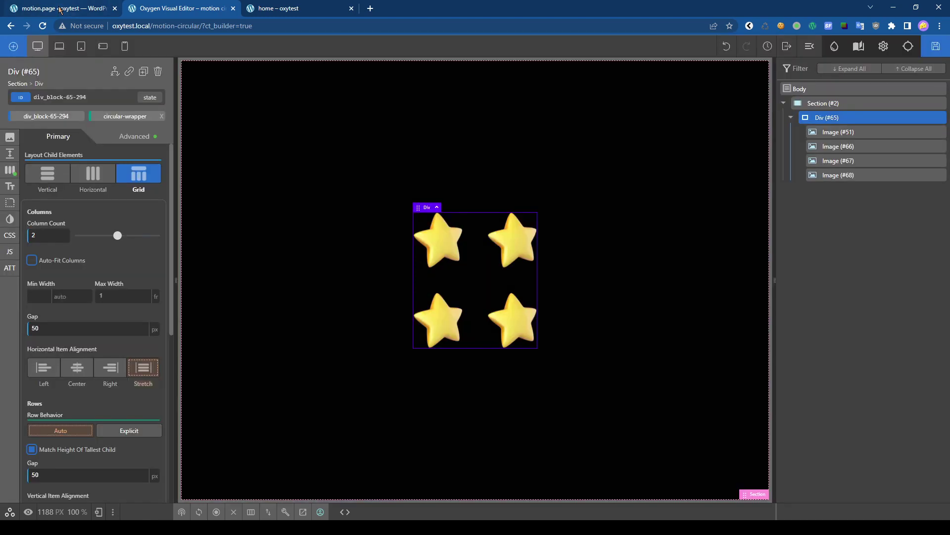
In Motion.page, play the four-star grid rotation preview, then pause it
left_click(61, 11)
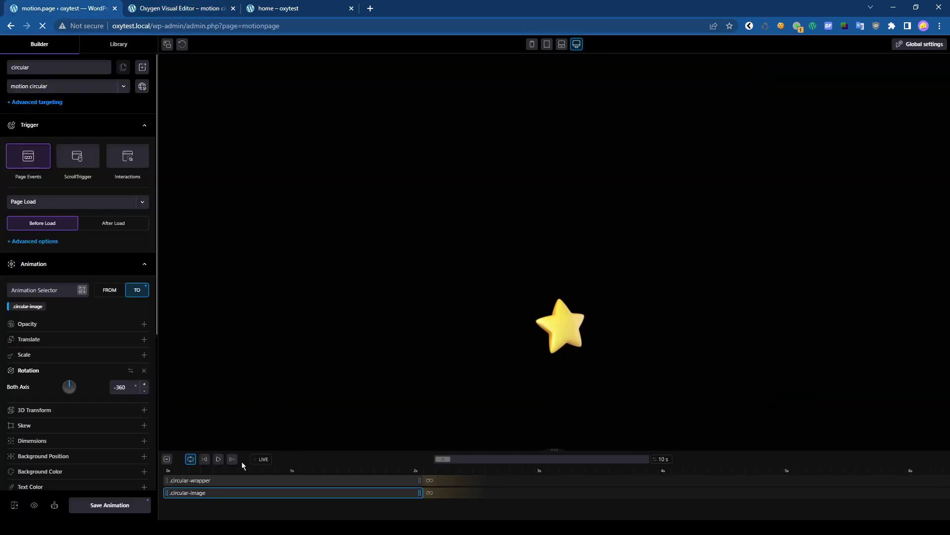
left_click(218, 459)
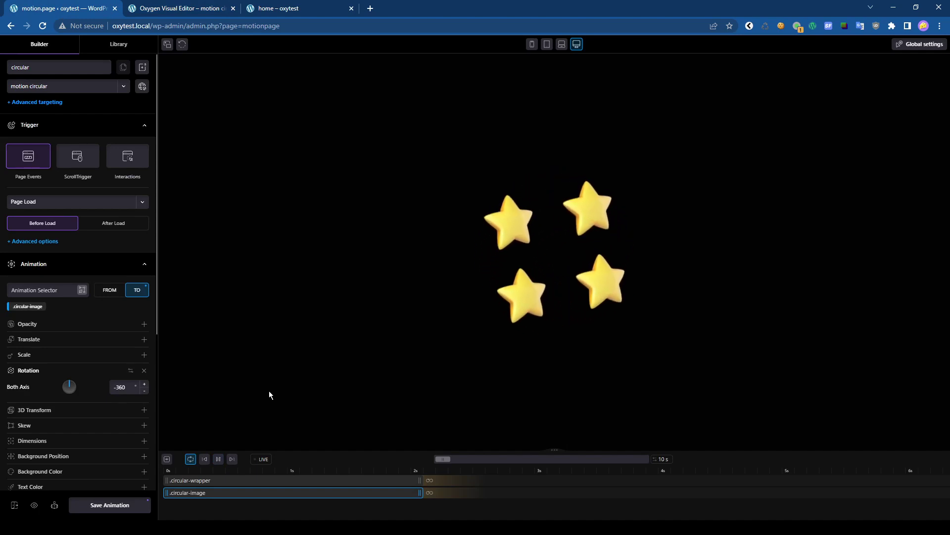
left_click(218, 459)
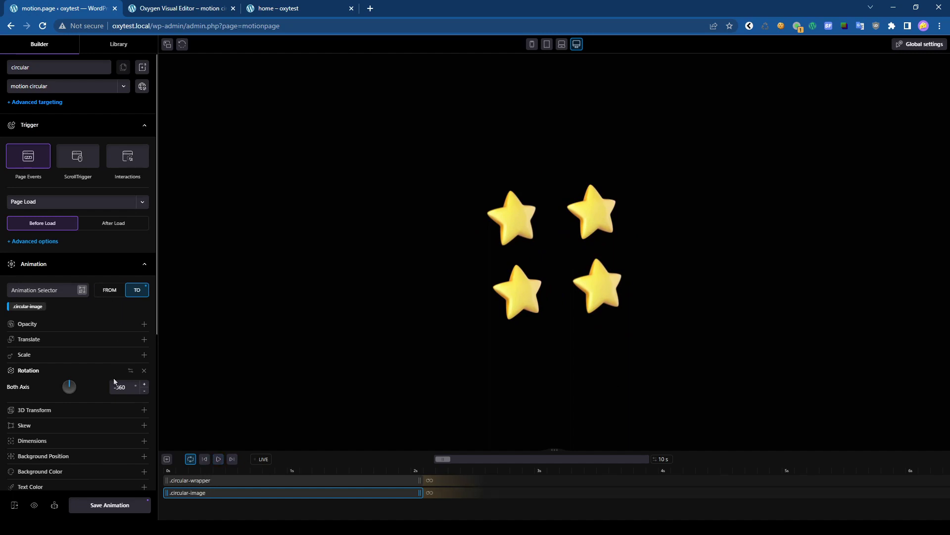
Swap rotations: .circular-image to 360, .circular-wrapper to -360, then replay the loop
key("BackSpace")
left_click(233, 479)
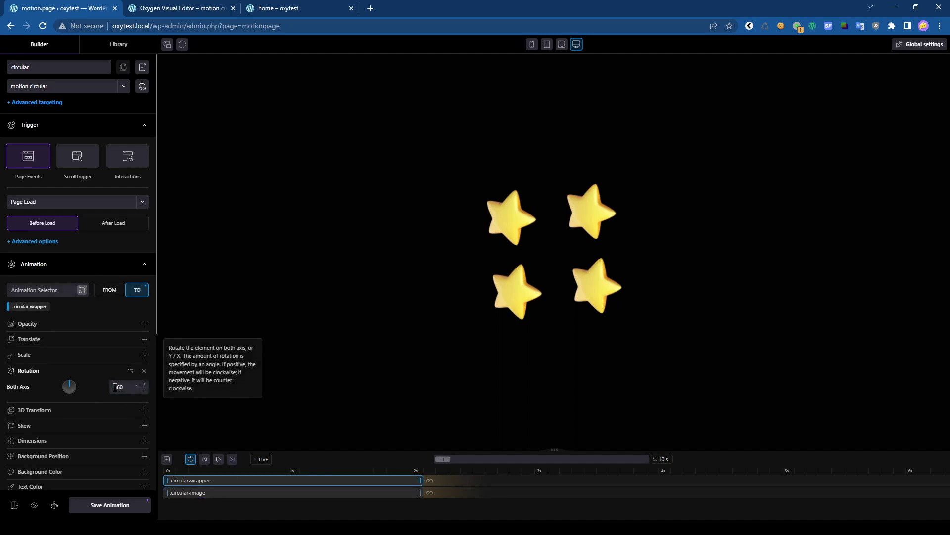
type("-")
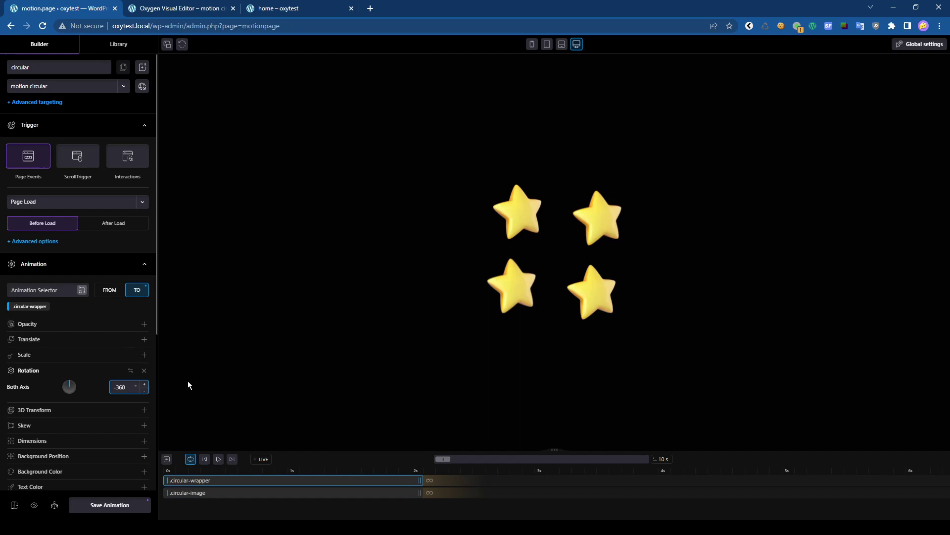
left_click(217, 459)
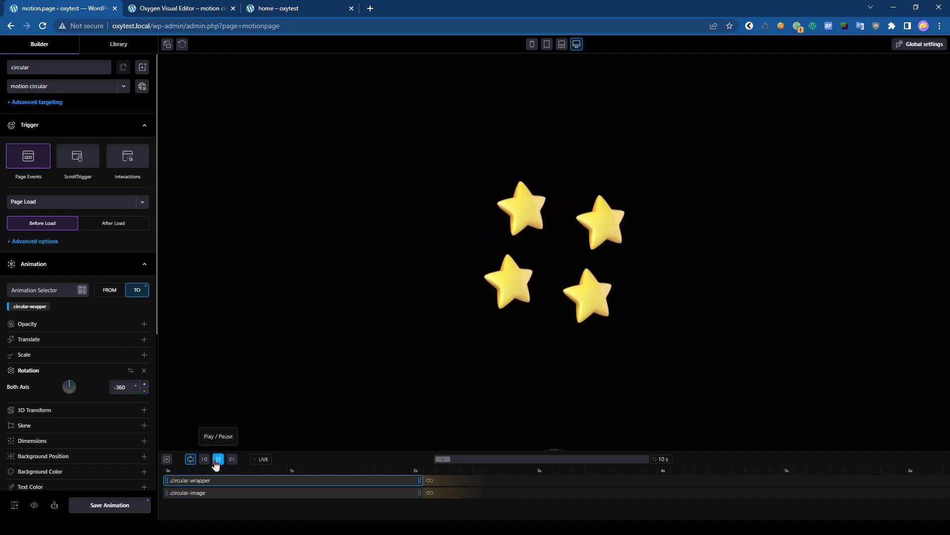